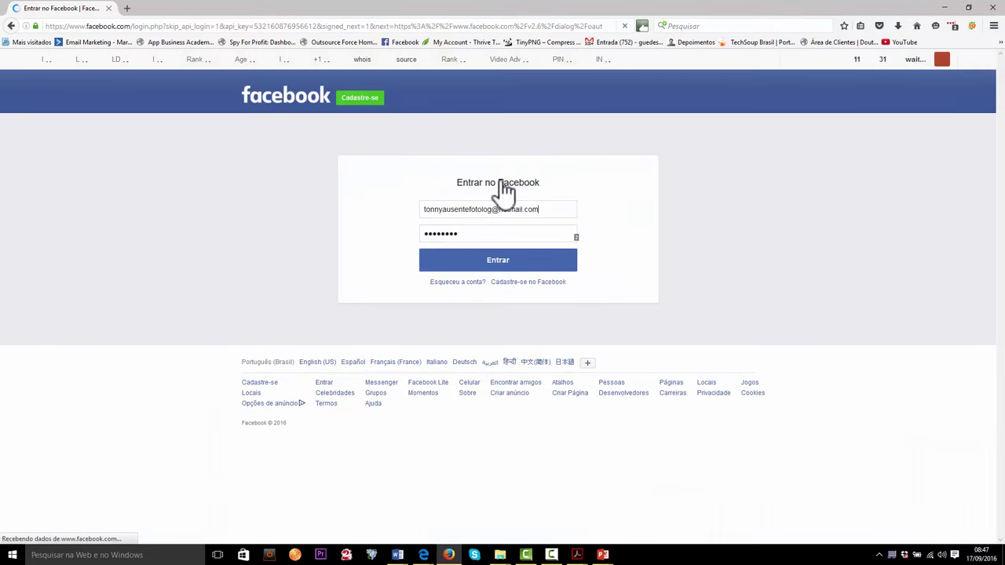
- Log in to Facebook with the prefilled credentials and open the ManyChat Settings page in a separate tab
{"action": "left_click", "coordinate": [517, 267]}
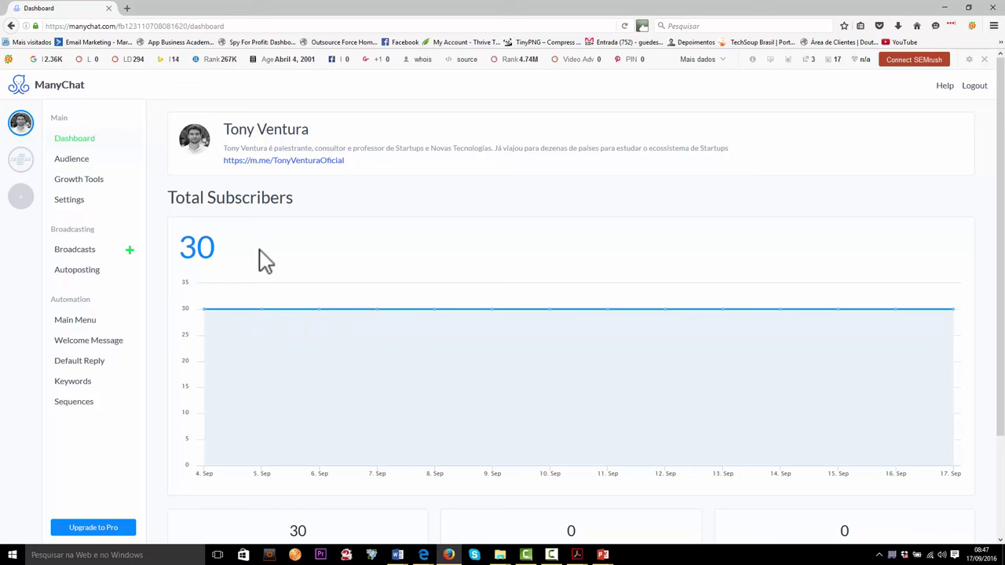
{"action": "middle_click", "coordinate": [69, 199]}
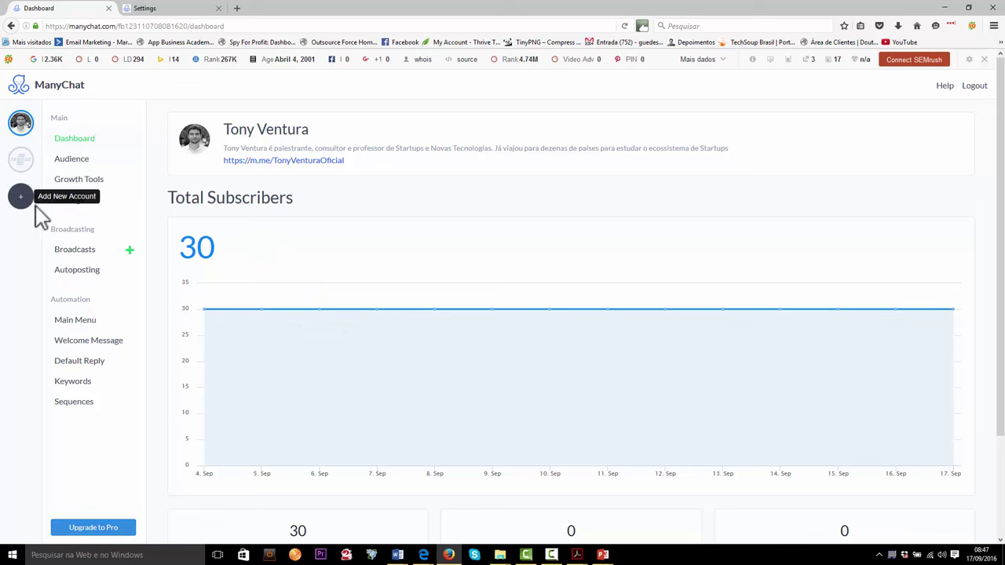
- Add a new account by choosing the Facebook page listed directly below Asteps and connecting it to ManyChat
{"action": "left_click", "coordinate": [28, 206]}
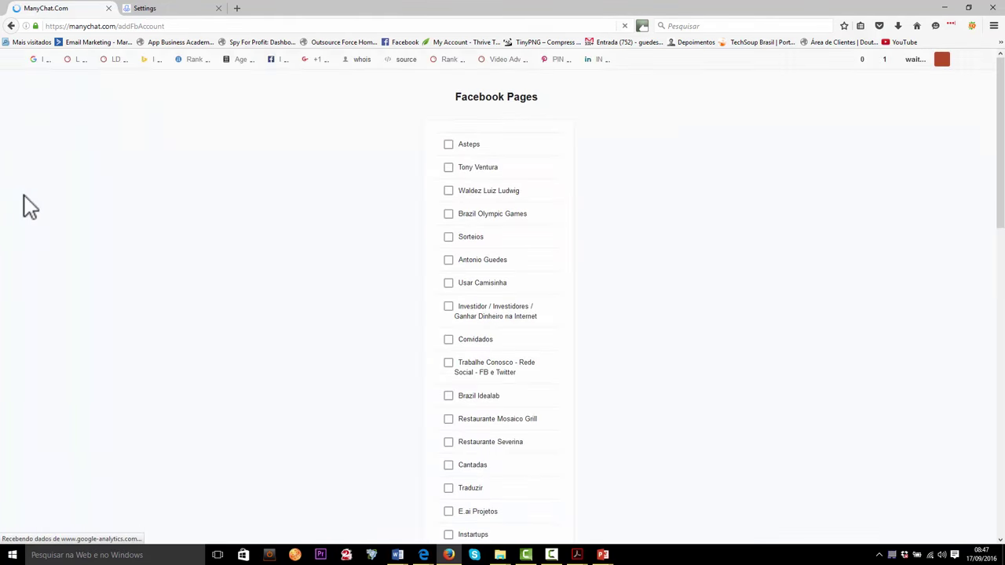
{"action": "scroll", "coordinate": [487, 218], "scroll_direction": "down", "scroll_amount": 7}
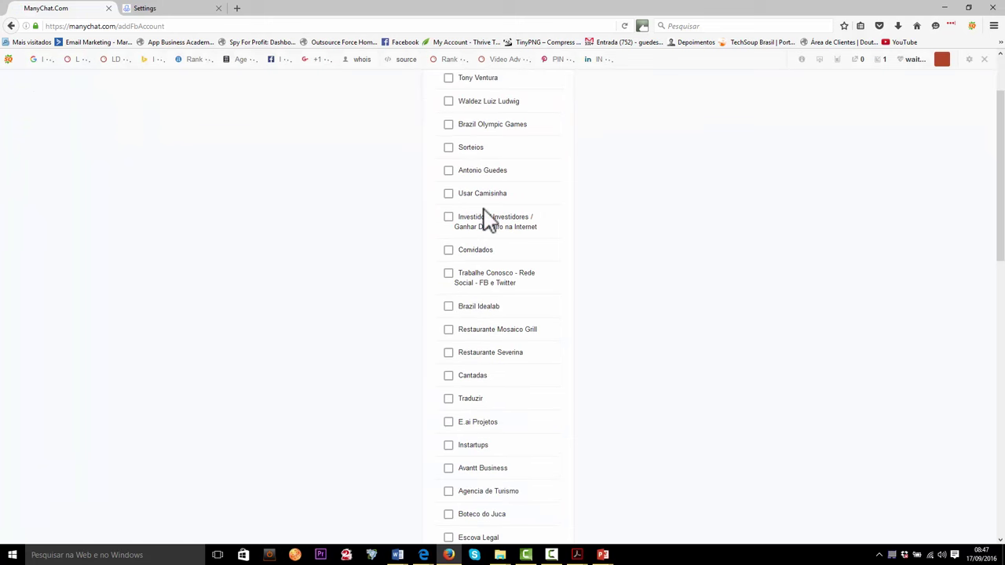
{"action": "scroll", "coordinate": [487, 217], "scroll_direction": "up", "scroll_amount": 4}
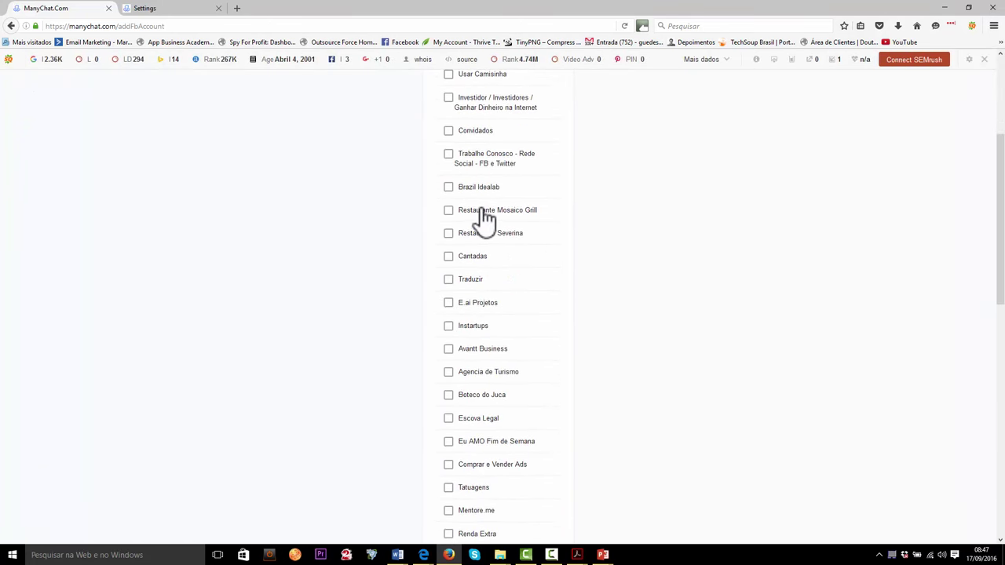
{"action": "scroll", "coordinate": [483, 233], "scroll_direction": "up", "scroll_amount": 3}
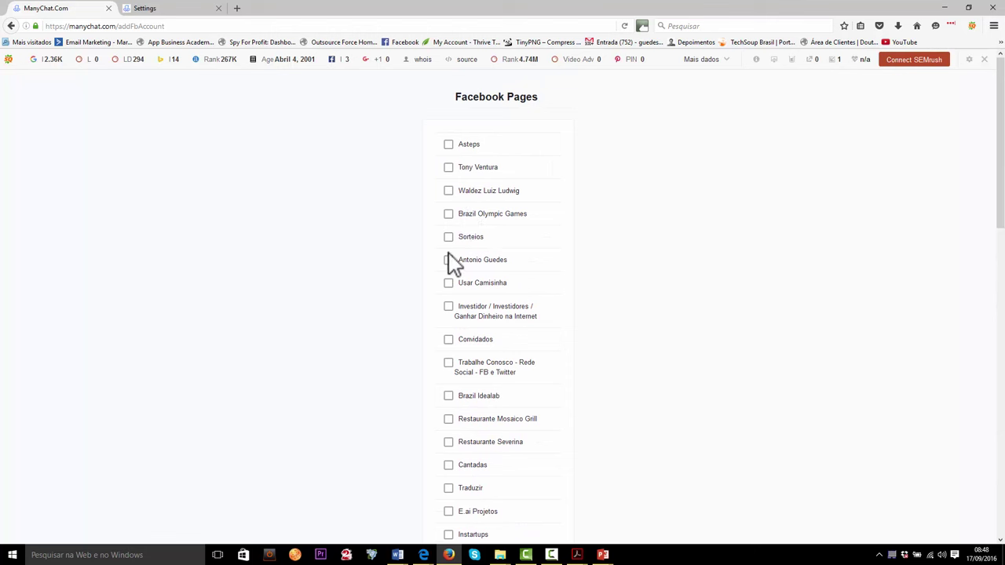
{"action": "left_click", "coordinate": [449, 167]}
{"action": "scroll", "coordinate": [476, 280], "scroll_direction": "down", "scroll_amount": 10}
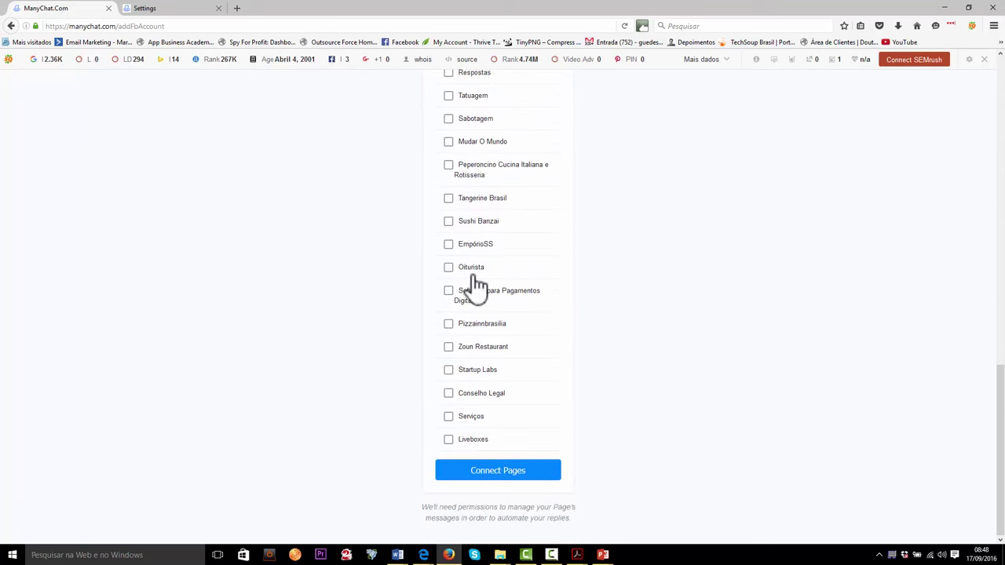
{"action": "left_click", "coordinate": [501, 476]}
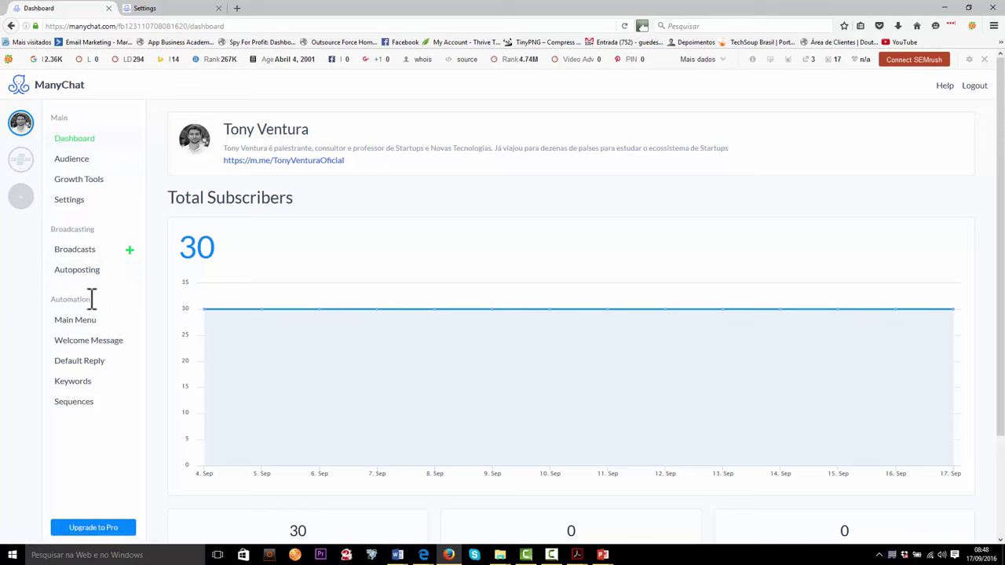
- Open the Welcome Message automation and add a second button titled "Não" below the Sim button
{"action": "left_click", "coordinate": [98, 351]}
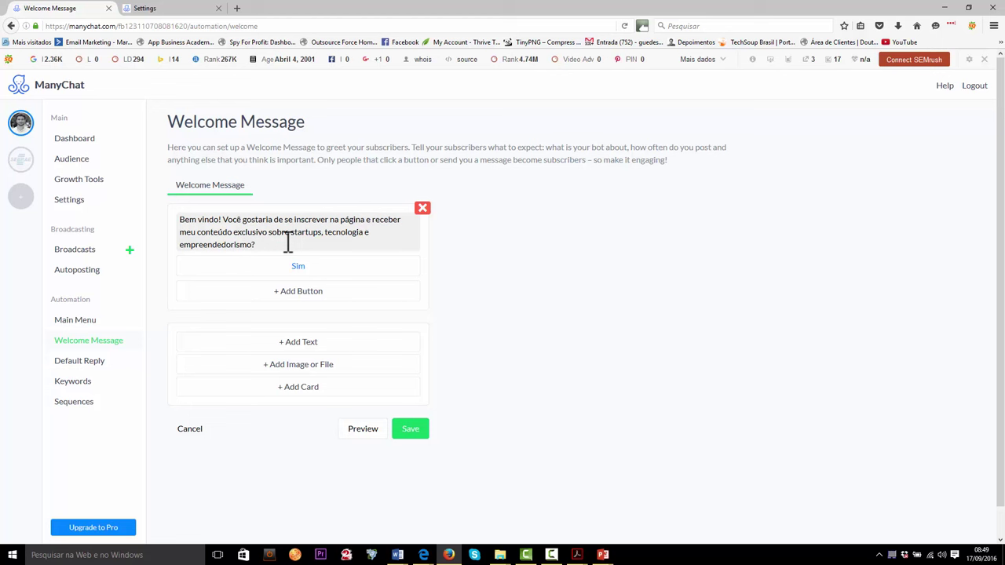
{"action": "left_click", "coordinate": [311, 291]}
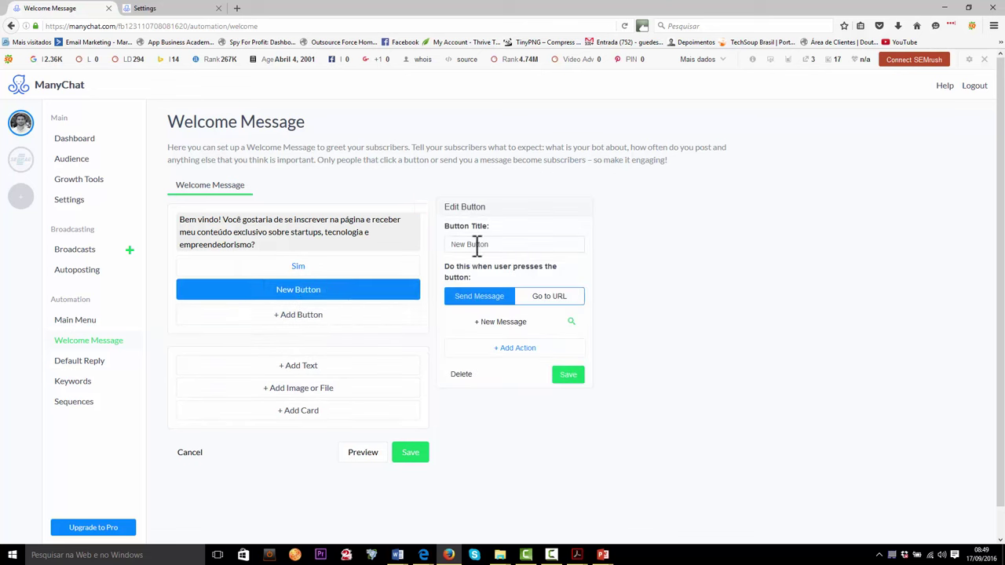
{"action": "type", "text": "Não"}
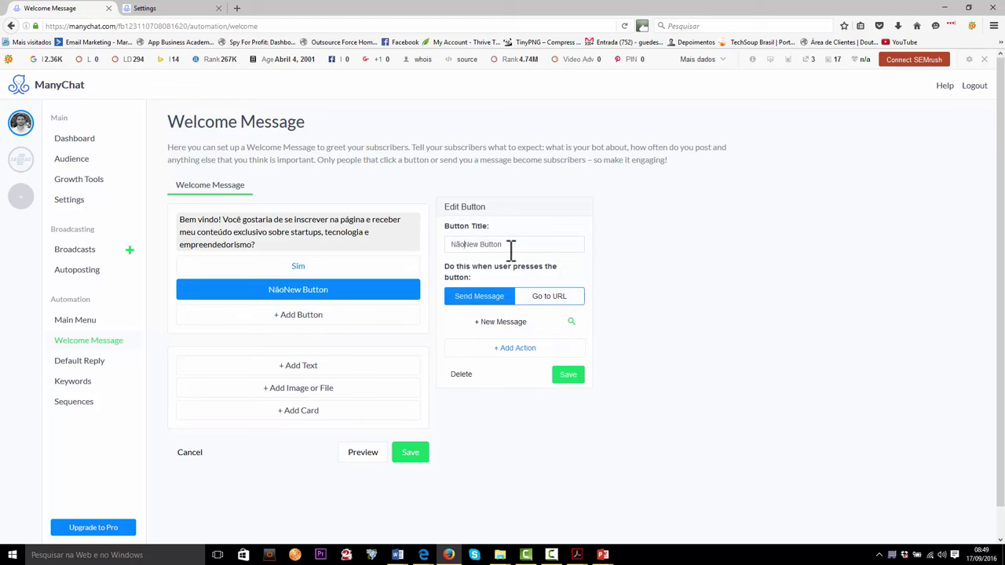
{"action": "left_click_drag", "start_coordinate": [522, 244], "coordinate": [488, 245]}
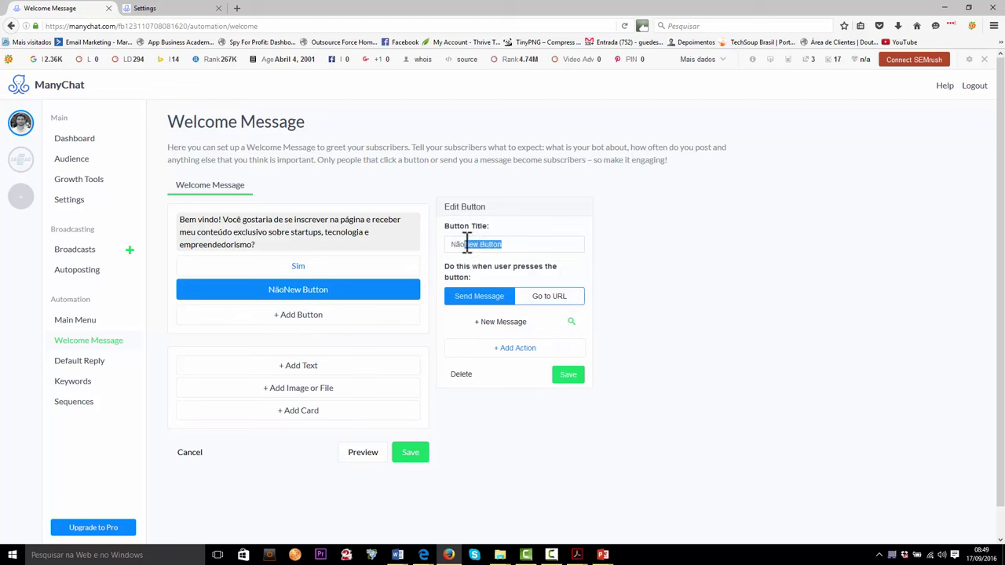
{"action": "key", "text": "BackSpace"}
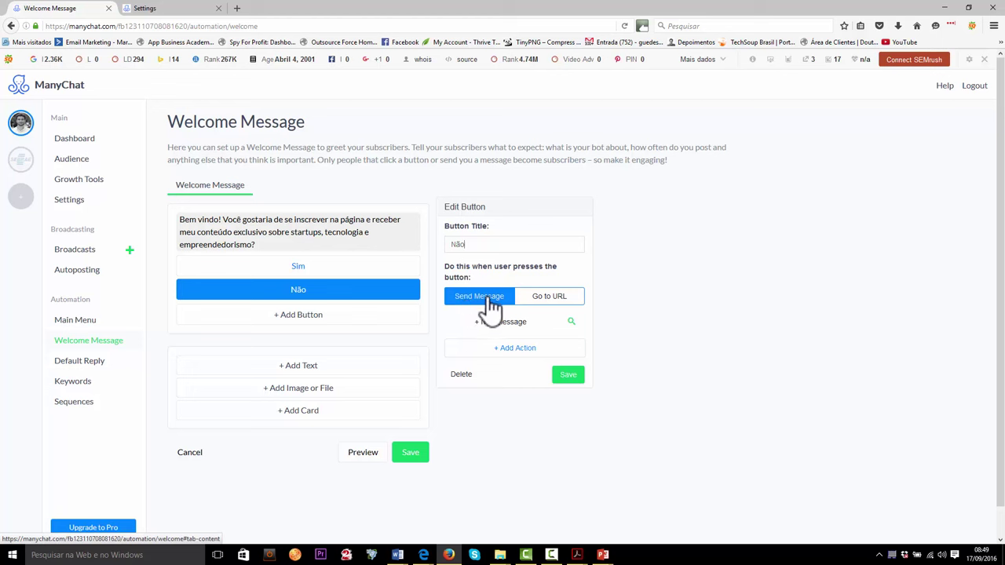
{"action": "left_click", "coordinate": [544, 298]}
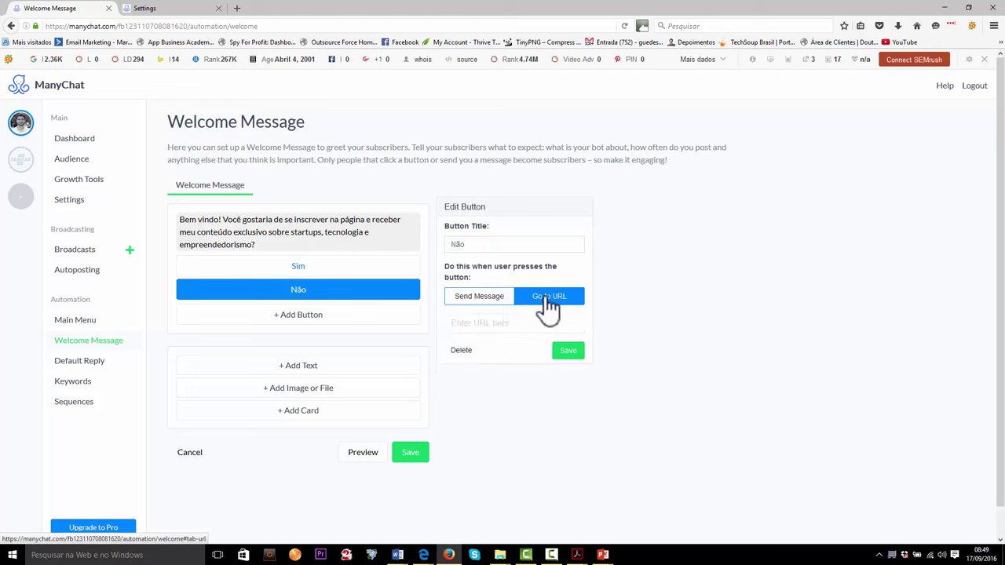
{"action": "type", "text": "ww"}
{"action": "key", "text": "BackSpace"}
{"action": "key", "text": "BackSpace"}
{"action": "left_click", "coordinate": [501, 299]}
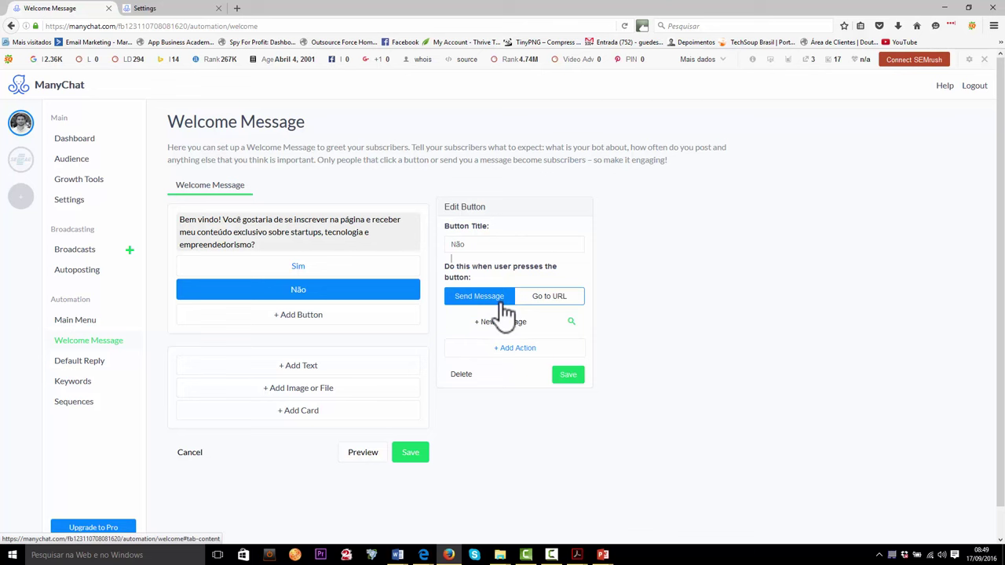
- Create the "Não" button's reply with the text "Que pena! Como eu posso te ajudar?" and add a button titled "Meu telefone" to it
{"action": "left_click", "coordinate": [504, 322]}
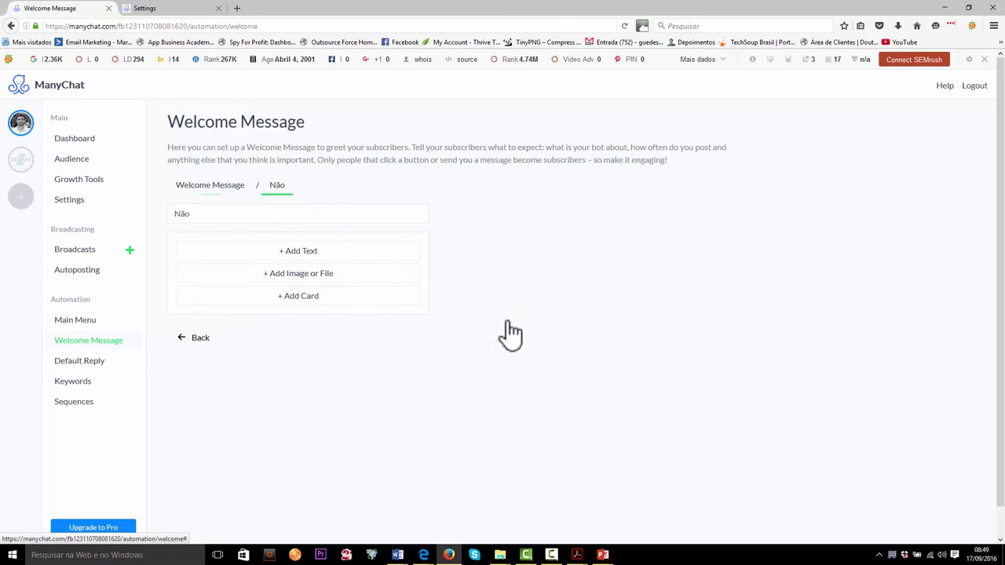
{"action": "left_click", "coordinate": [308, 256]}
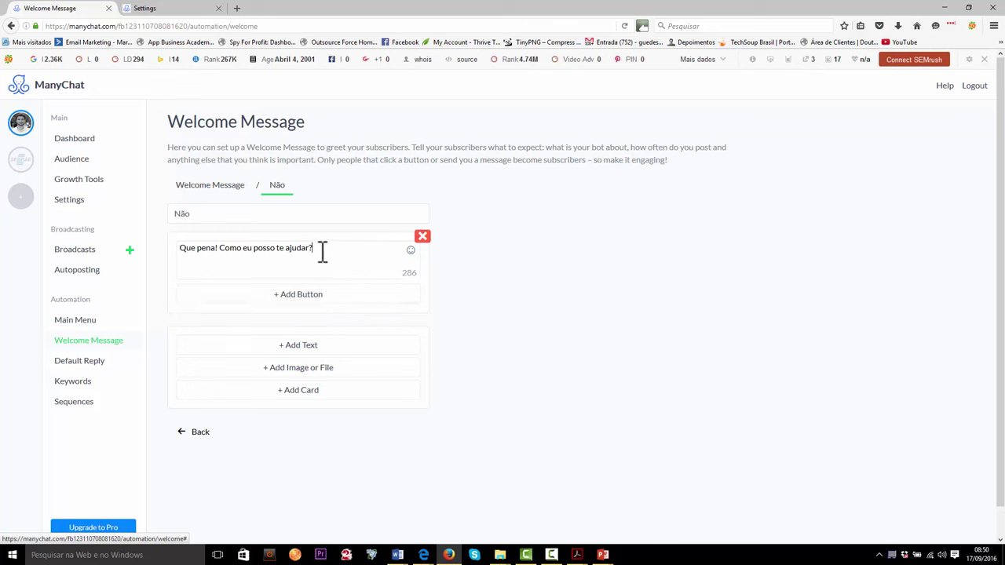
{"action": "left_click", "coordinate": [308, 295]}
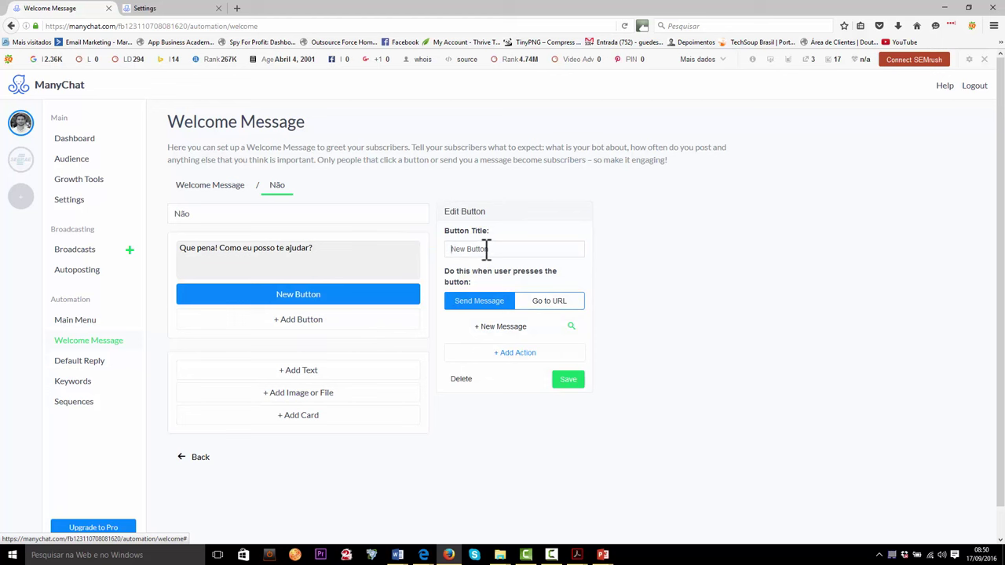
{"action": "type", "text": "Meu telefon"}
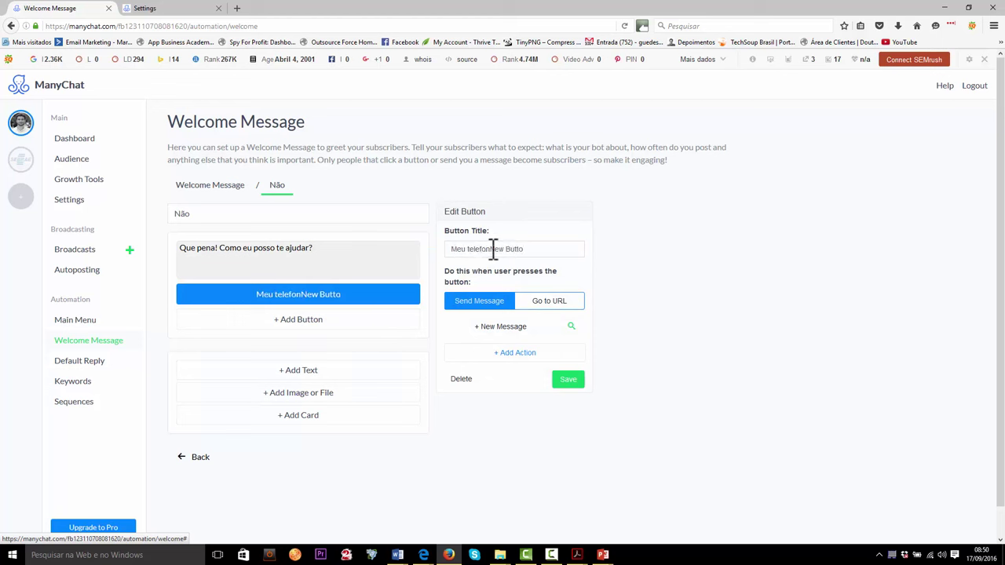
{"action": "left_click_drag", "start_coordinate": [498, 250], "coordinate": [560, 249]}
{"action": "key", "text": "BackSpace"}
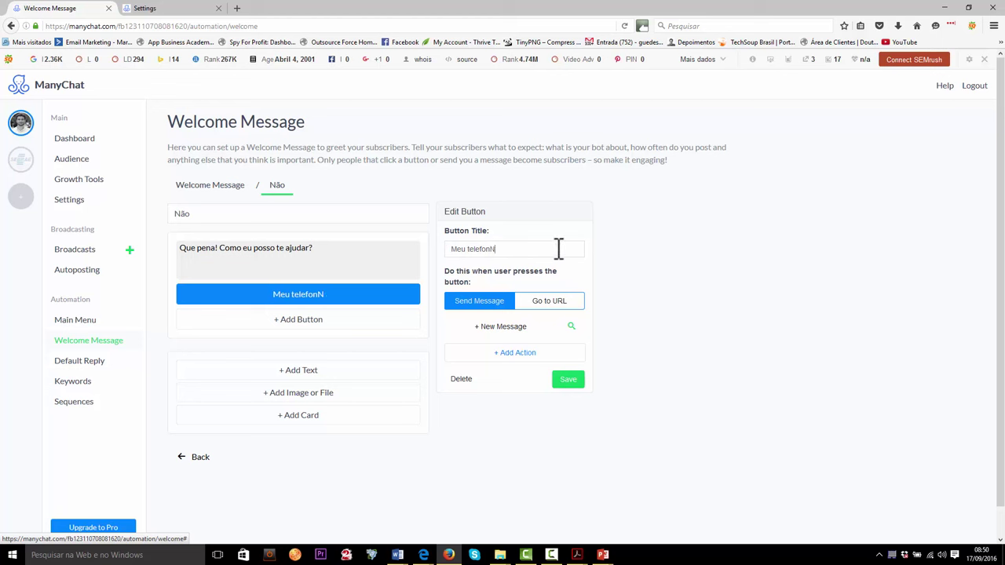
{"action": "type", "text": "e"}
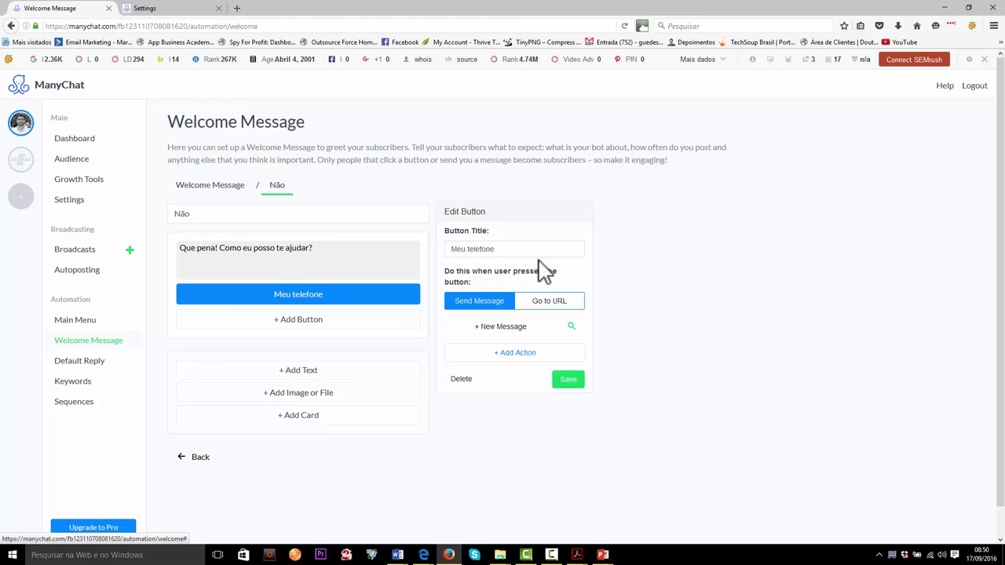
- Create a new text message for the "Meu telefone" button containing a masked phone number
{"action": "left_click", "coordinate": [503, 327]}
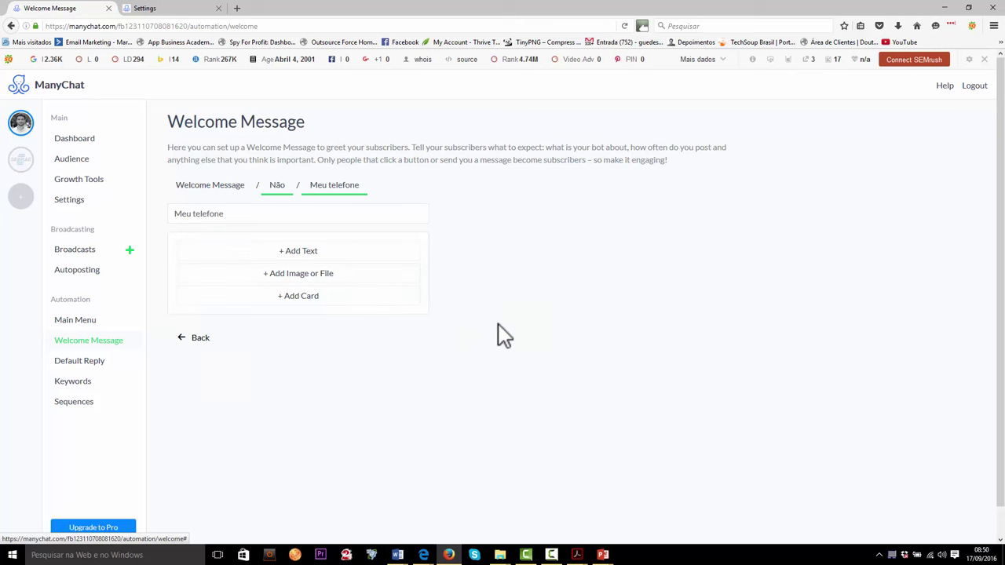
{"action": "left_click", "coordinate": [295, 252]}
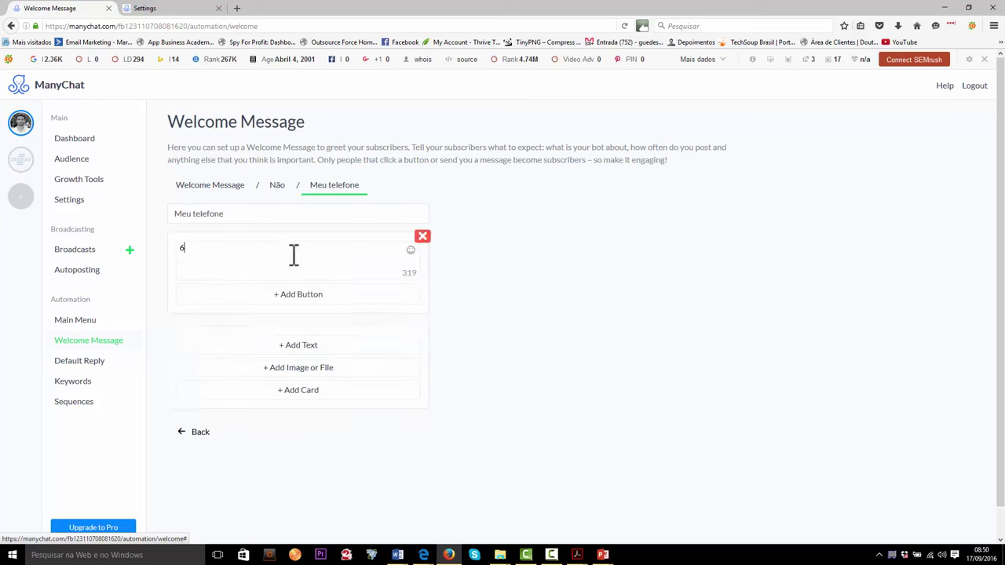
{"action": "type", "text": "61 xxxxxx"}
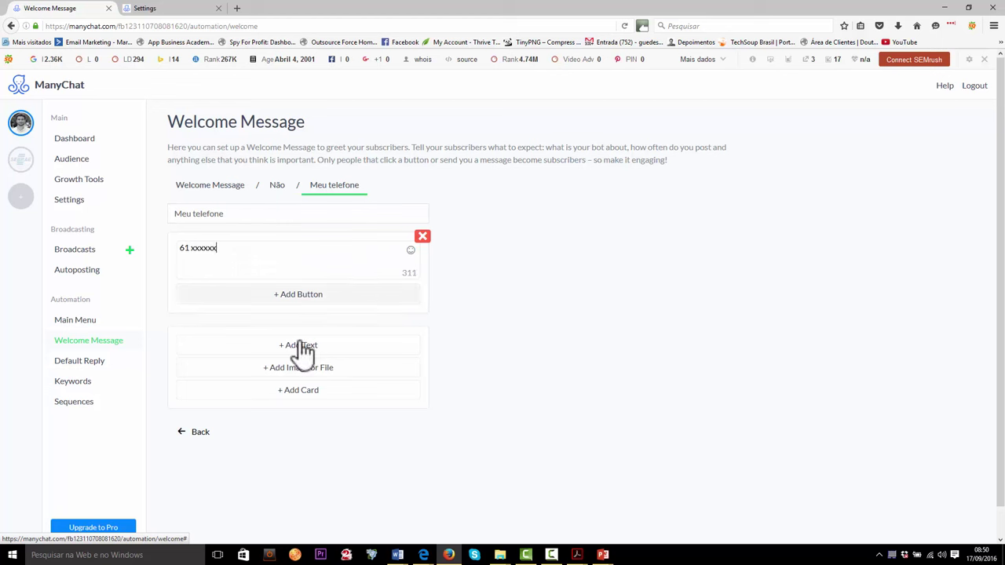
- Return to the "Não" reply and add a second button titled "email"
{"action": "left_click", "coordinate": [278, 196]}
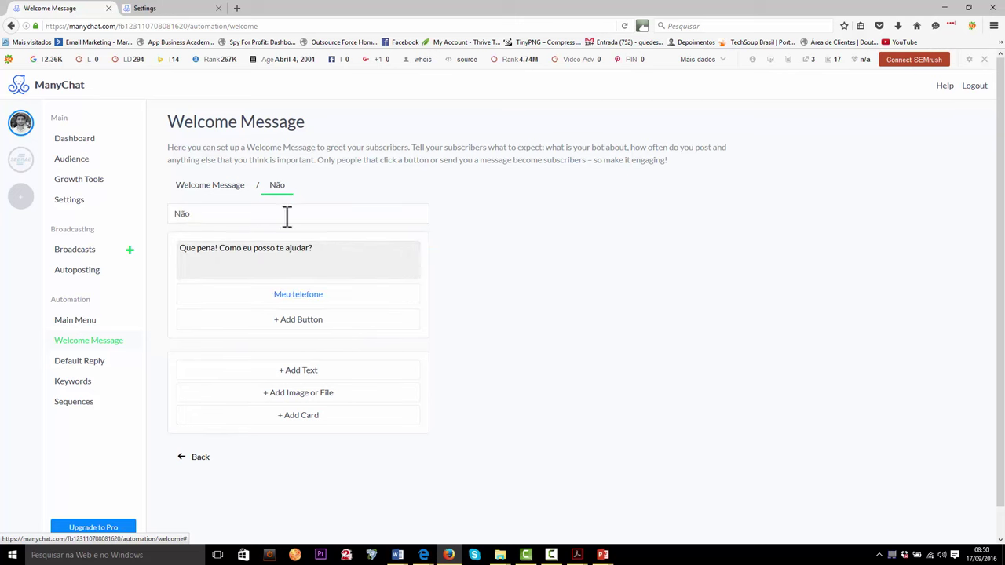
{"action": "left_click", "coordinate": [297, 319]}
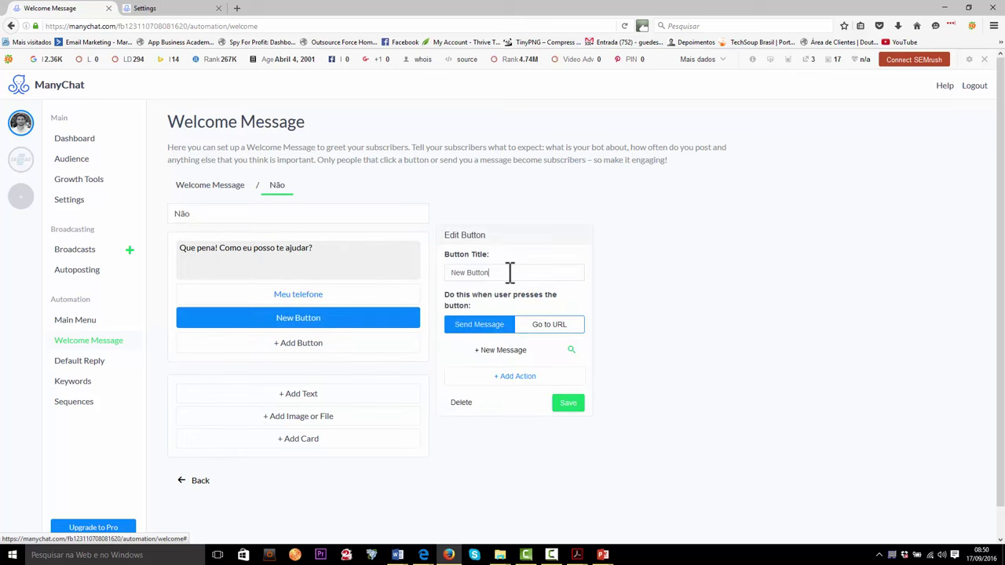
{"action": "left_click_drag", "start_coordinate": [510, 273], "coordinate": [415, 270]}
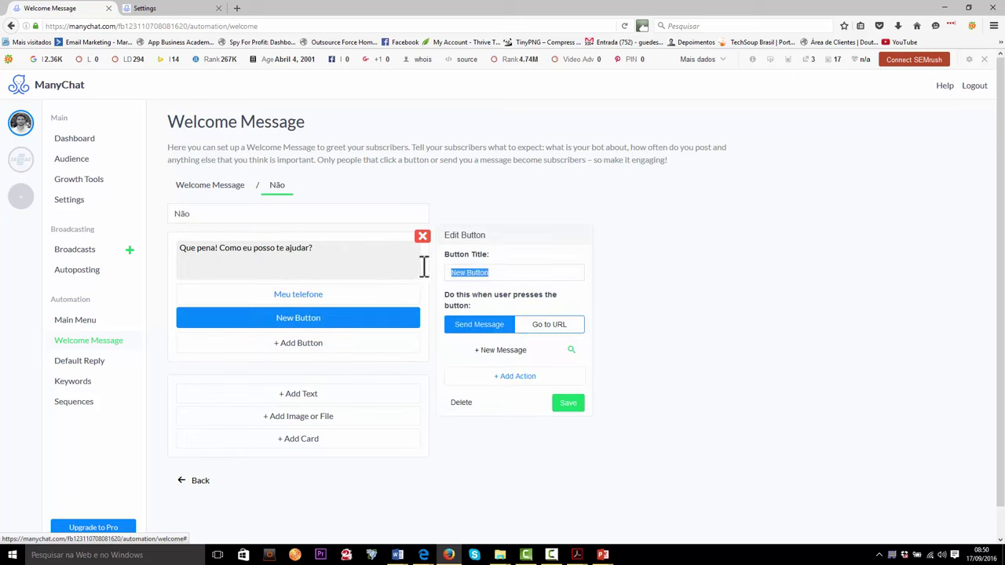
{"action": "type", "text": "email"}
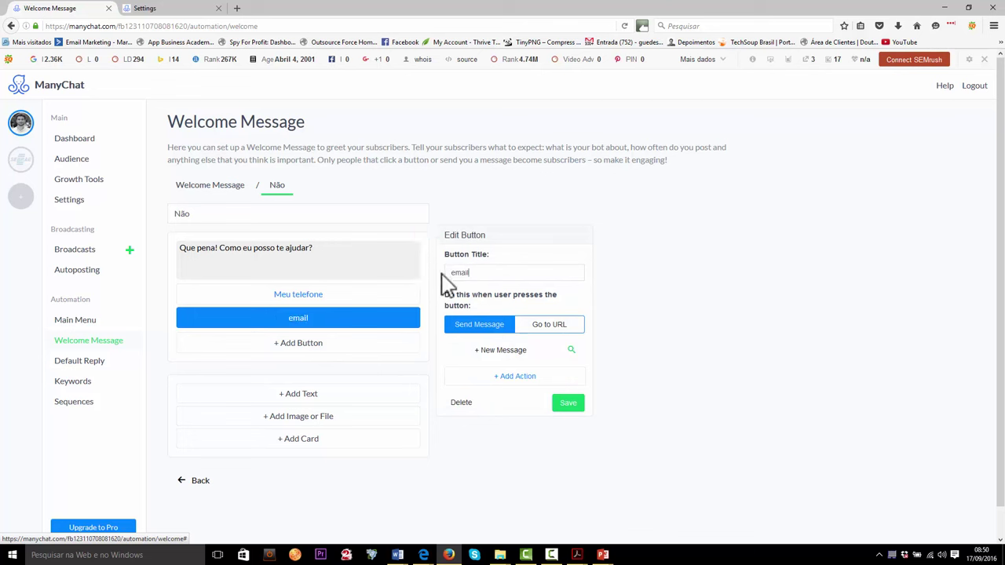
- Create a new text message for the "email" button containing a placeholder e-mail address
{"action": "left_click", "coordinate": [496, 353]}
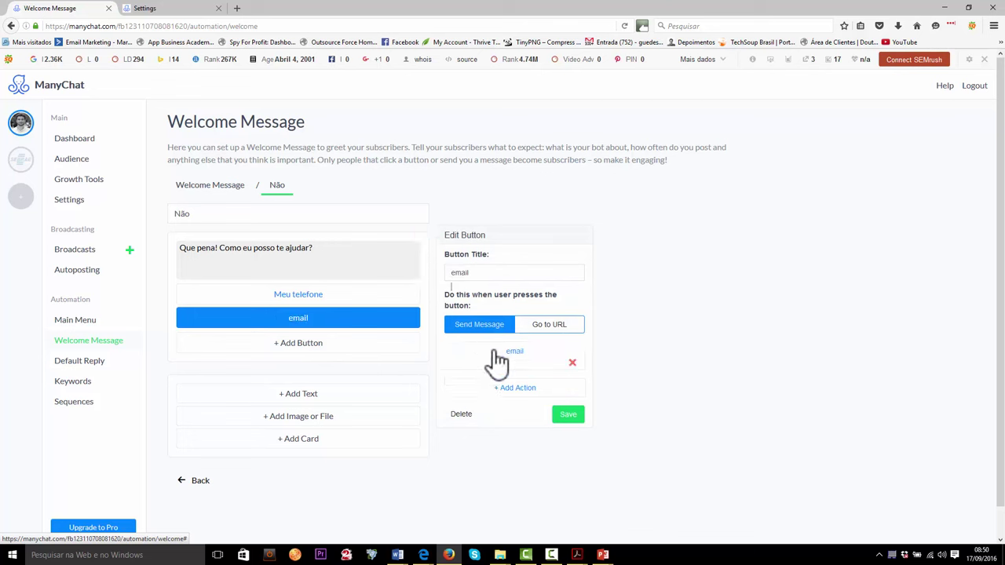
{"action": "left_click", "coordinate": [498, 355]}
{"action": "left_click", "coordinate": [258, 252]}
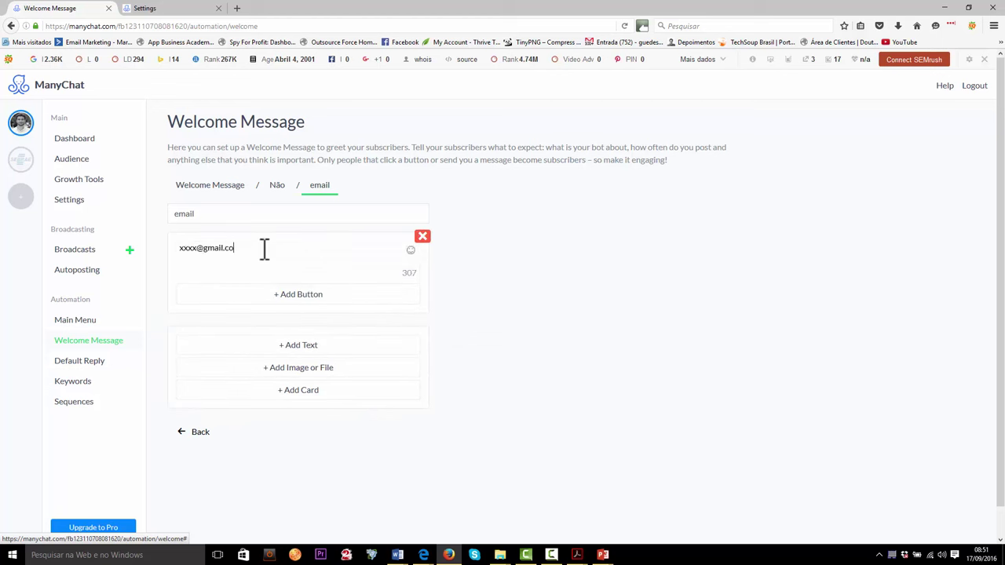
- Return to the "Não" reply and add a third button titled "Comprar" that goes to the URL wwww.comprar.com.br
{"action": "left_click", "coordinate": [277, 185]}
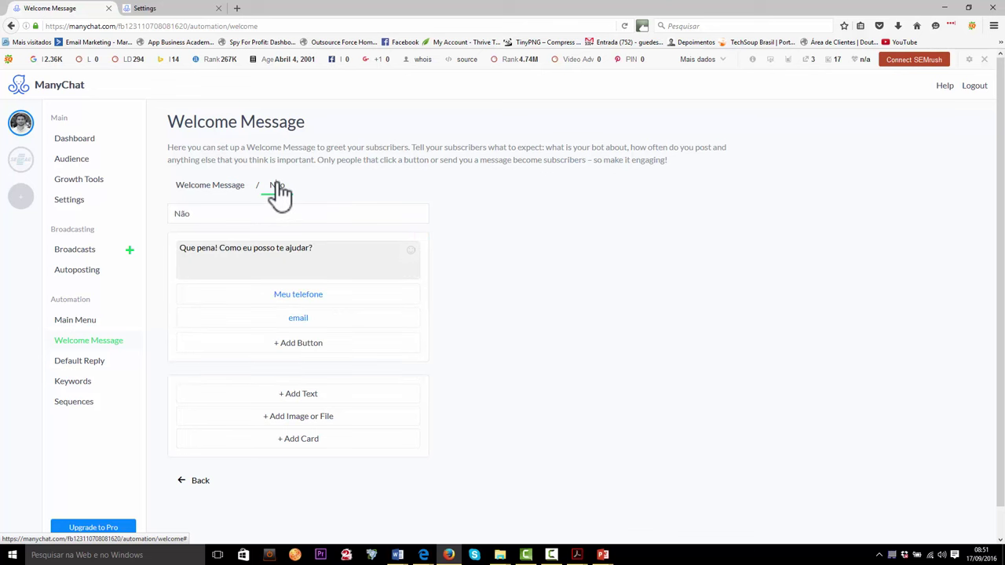
{"action": "left_click", "coordinate": [275, 346]}
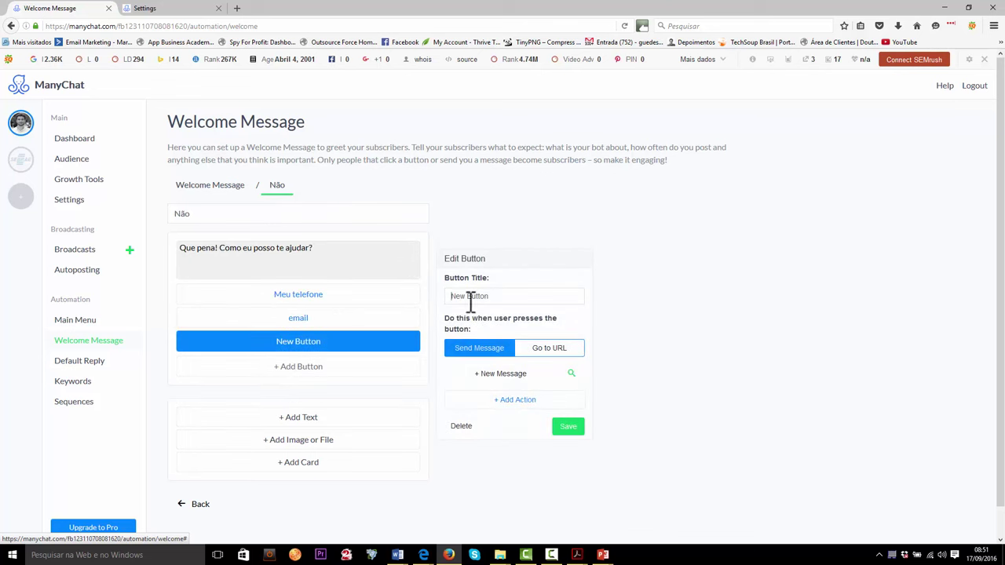
{"action": "key", "text": "ctrl+a"}
{"action": "type", "text": "Compr"}
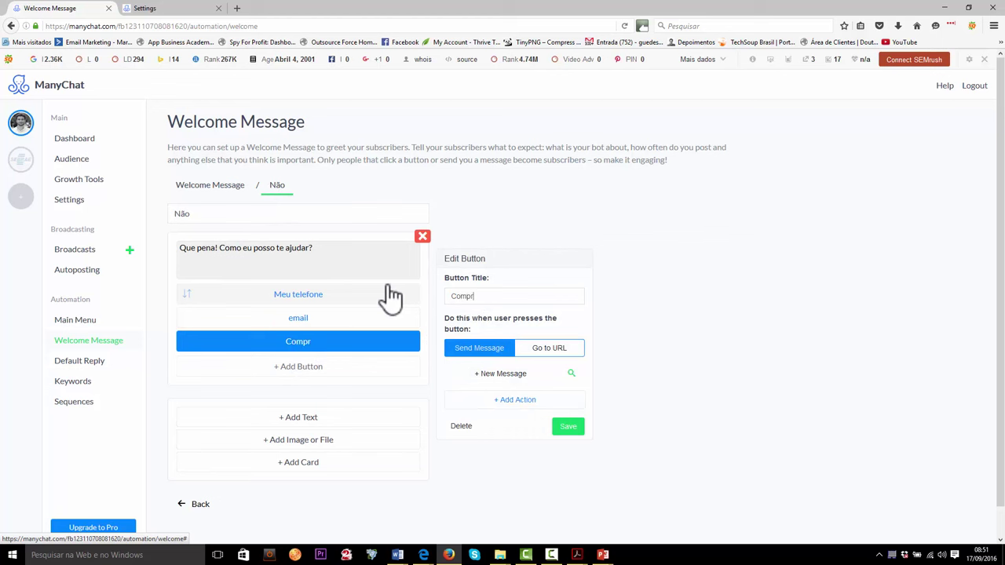
{"action": "type", "text": "ar"}
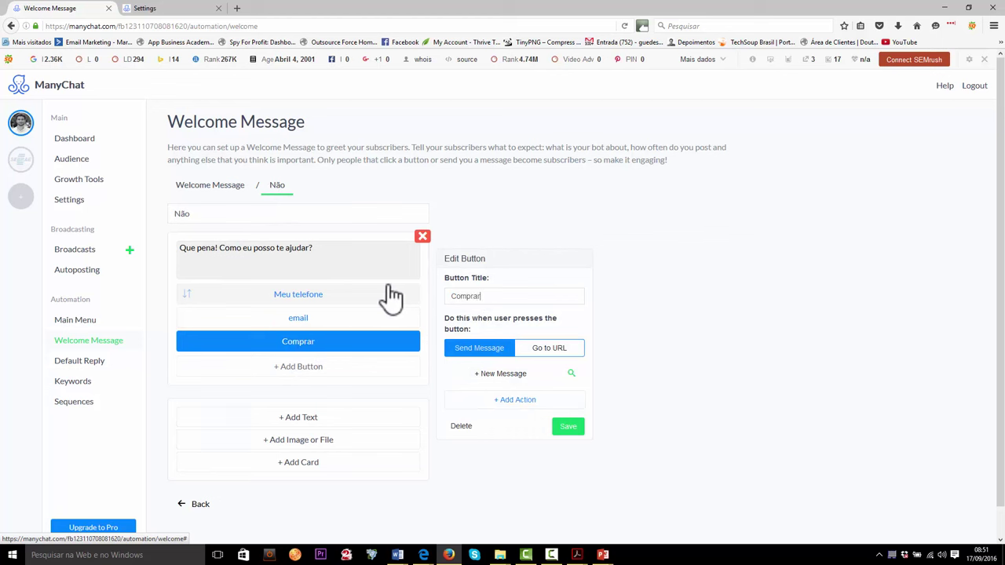
{"action": "left_click", "coordinate": [578, 353]}
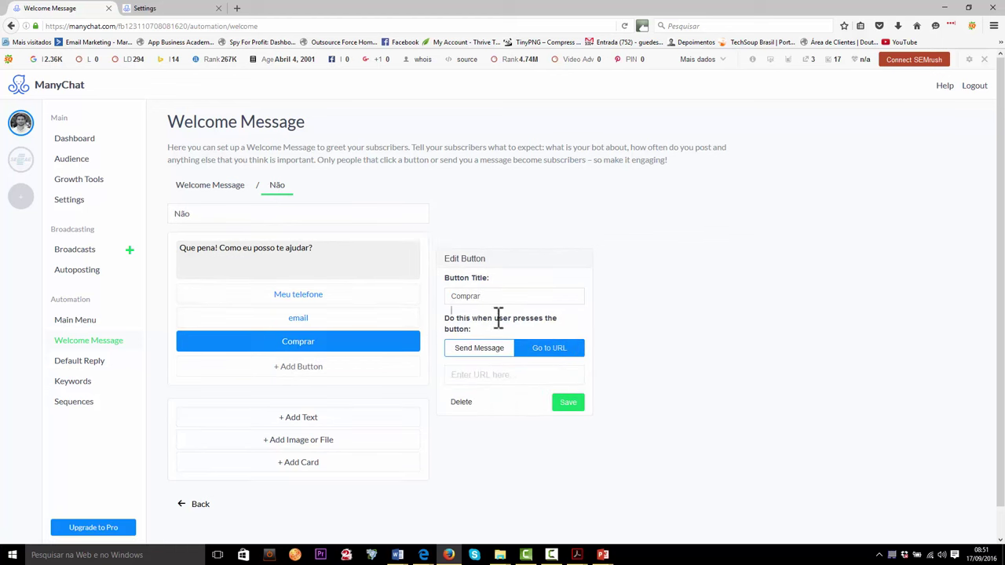
{"action": "left_click", "coordinate": [494, 373]}
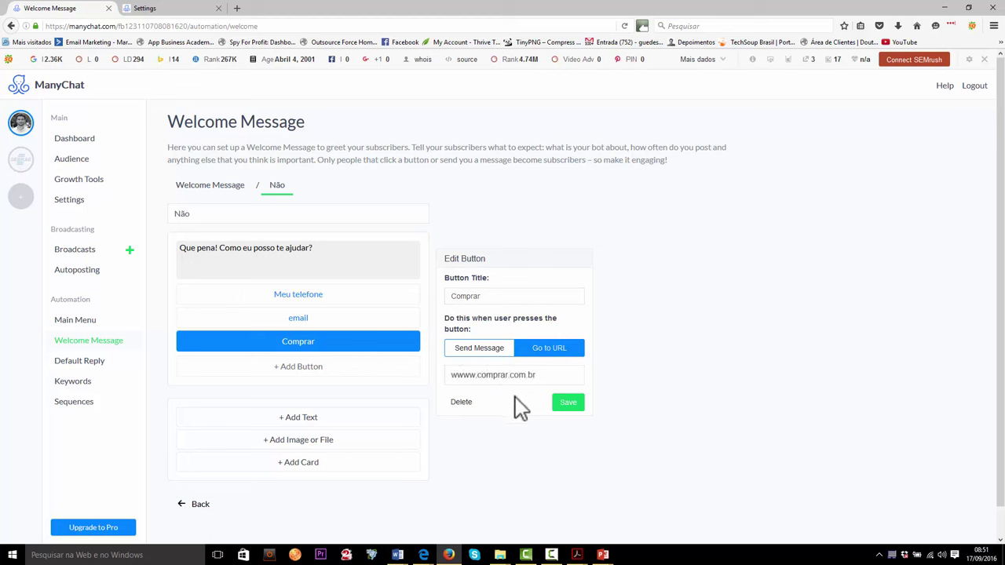
{"action": "left_click", "coordinate": [574, 408]}
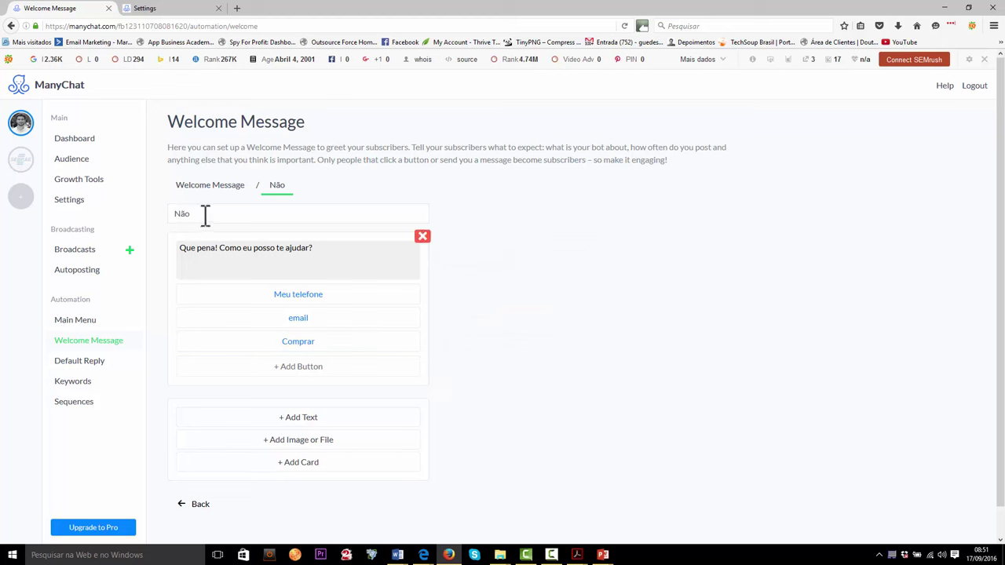
- Return to the top-level Welcome Message and check its "Sim" and "Não" buttons
{"action": "left_click", "coordinate": [224, 186]}
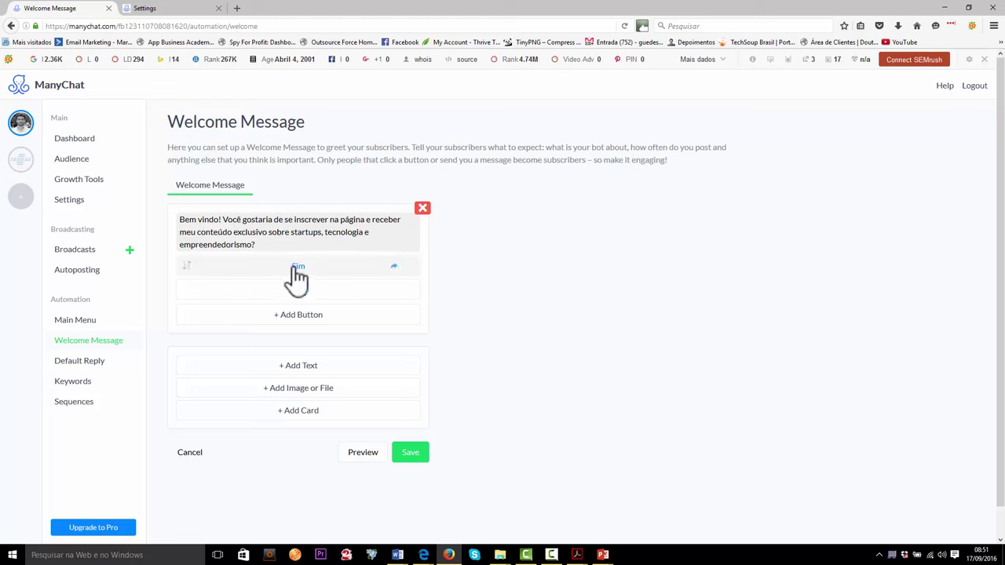
{"action": "left_click", "coordinate": [399, 272]}
{"action": "left_click", "coordinate": [202, 197]}
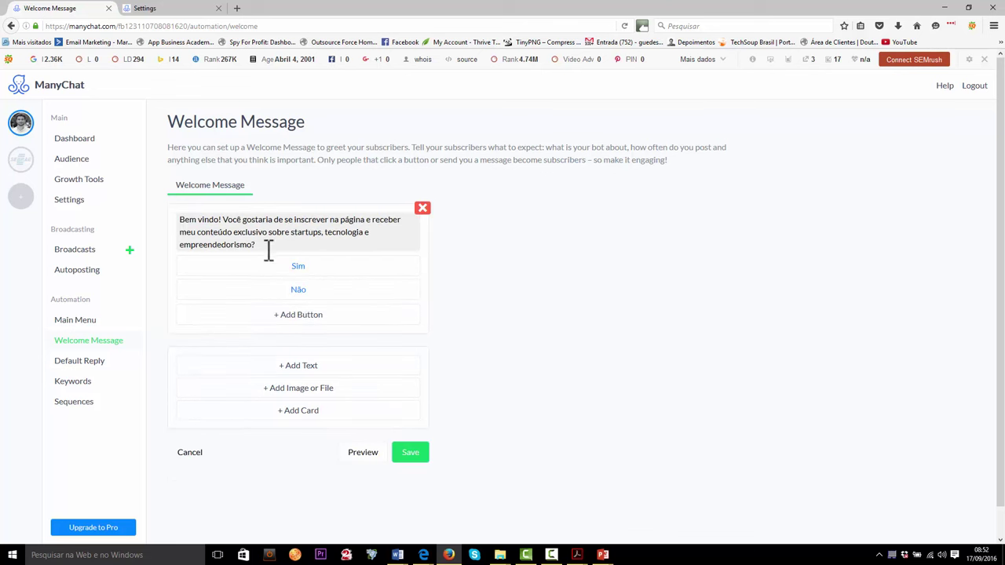
{"action": "left_click", "coordinate": [302, 295]}
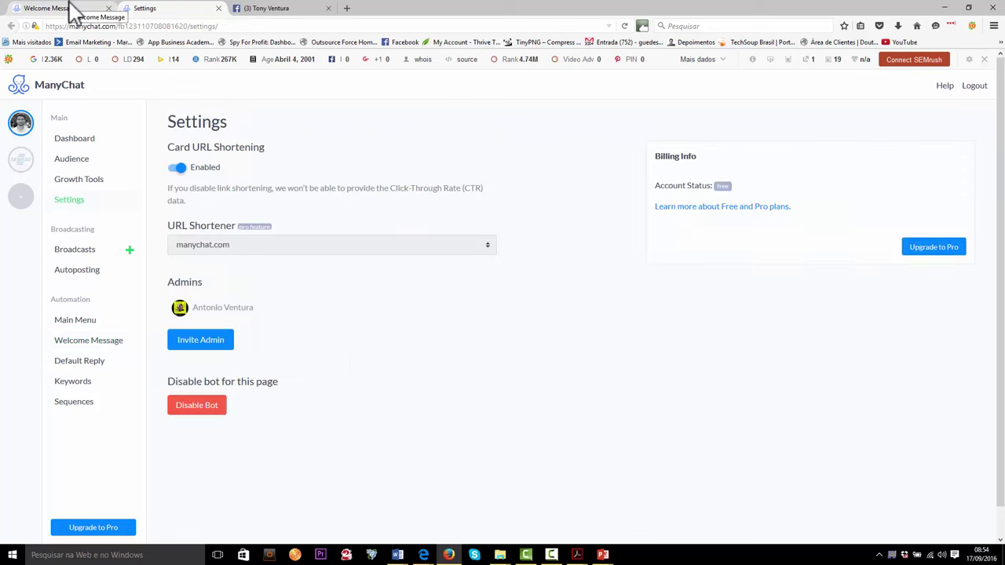
- Go back to the Welcome Message page and save the whole message
{"action": "left_click", "coordinate": [71, 8]}
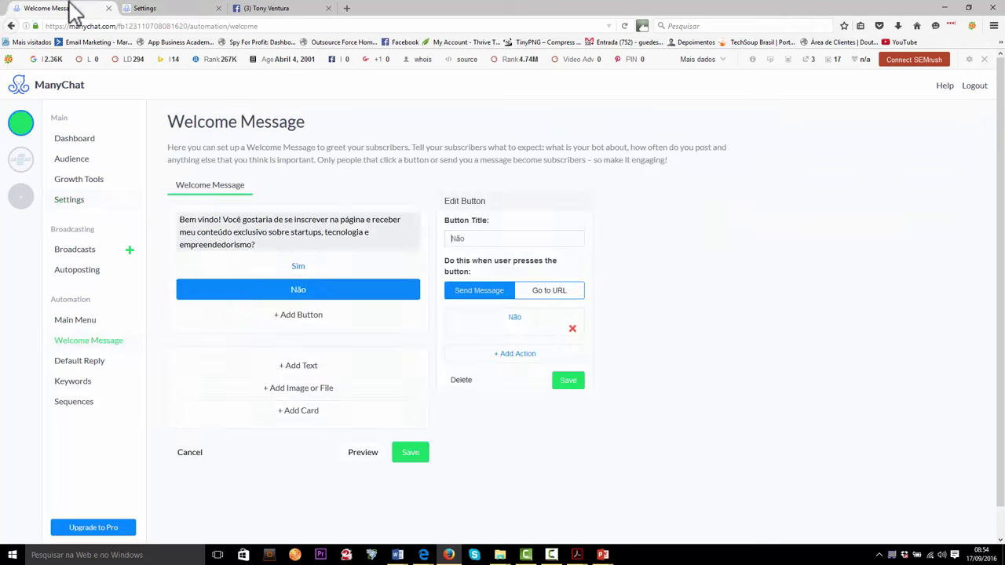
{"action": "left_click", "coordinate": [386, 252]}
{"action": "left_click", "coordinate": [577, 250]}
{"action": "left_click", "coordinate": [429, 456]}
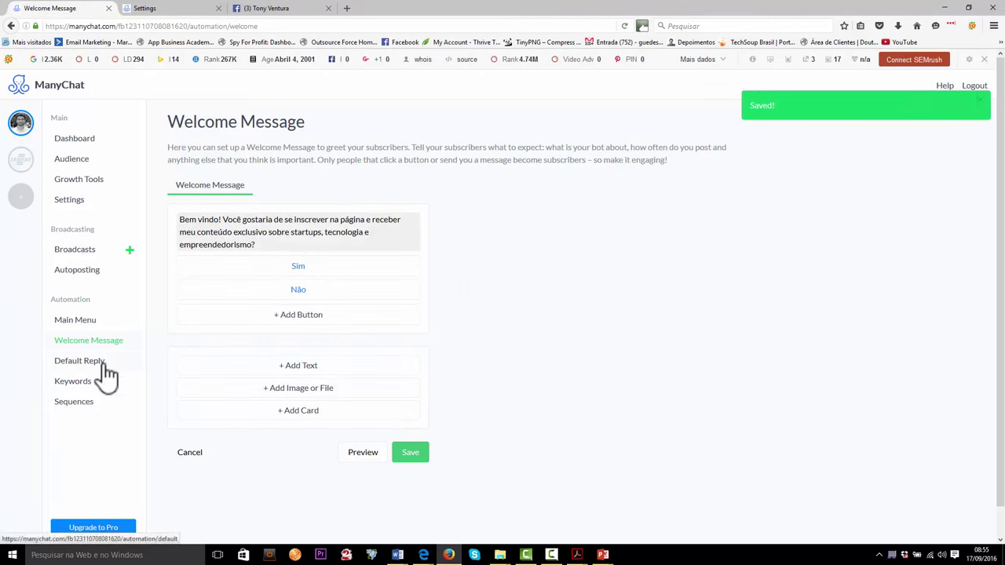
- Open the Default Reply and review its message text and the URL assigned to the "Comprar" button
{"action": "left_click", "coordinate": [79, 361]}
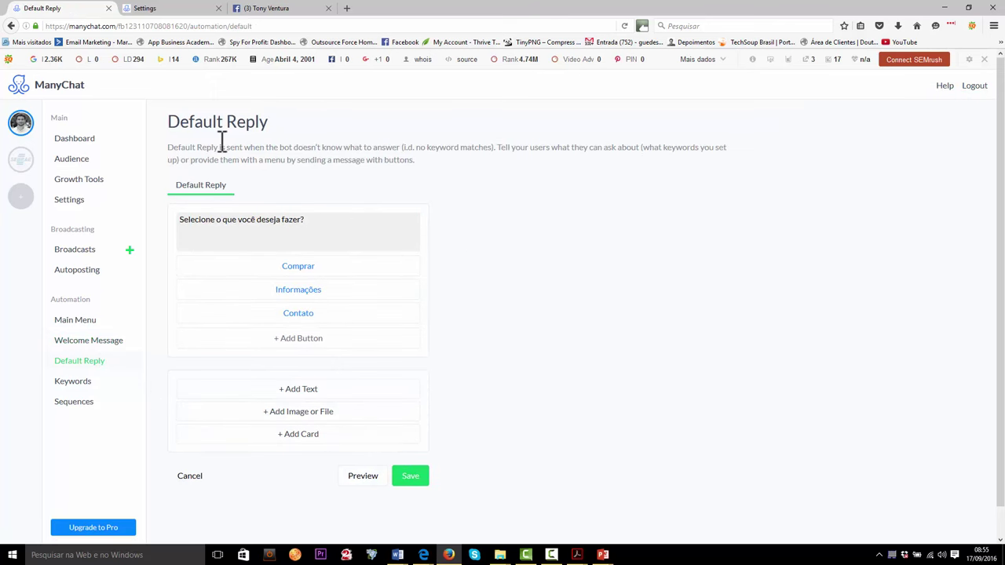
{"action": "left_click", "coordinate": [338, 221]}
{"action": "left_click_drag", "start_coordinate": [306, 220], "coordinate": [215, 220]}
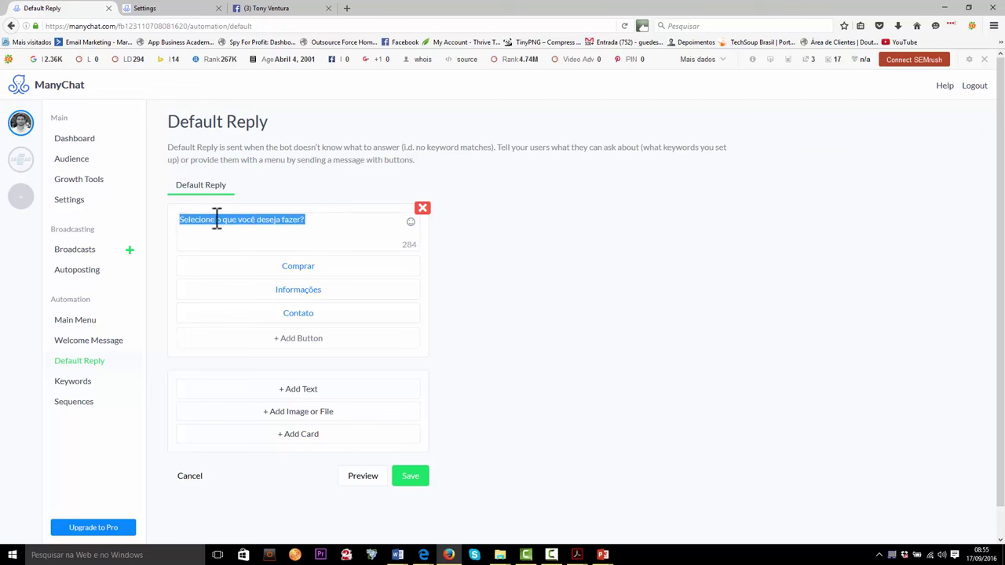
{"action": "left_click", "coordinate": [346, 225]}
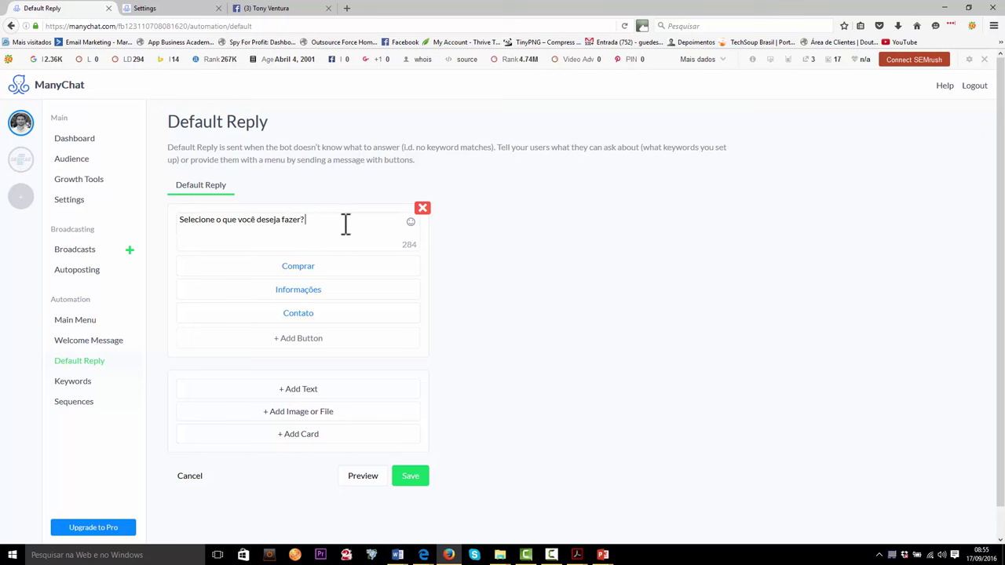
{"action": "left_click", "coordinate": [324, 267]}
{"action": "left_click_drag", "start_coordinate": [554, 309], "coordinate": [432, 305]}
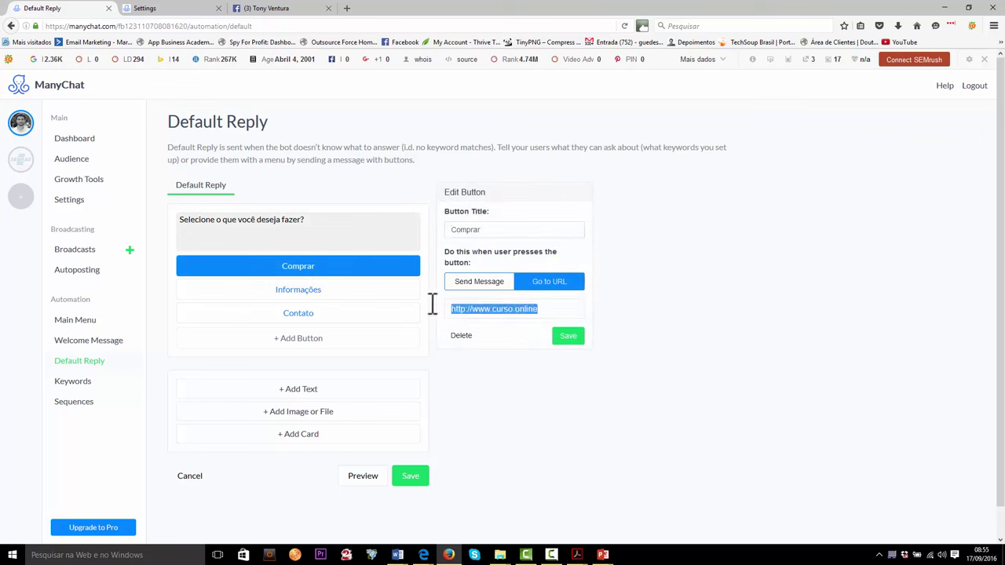
- Open the message linked to the Default Reply's "Informações" button and read through its full text
{"action": "left_click", "coordinate": [327, 302]}
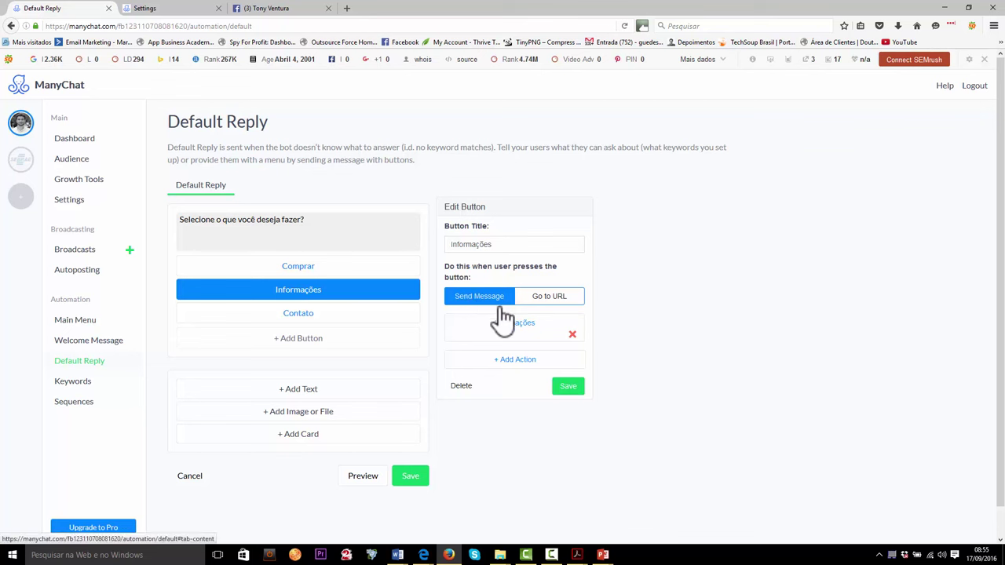
{"action": "left_click", "coordinate": [515, 326]}
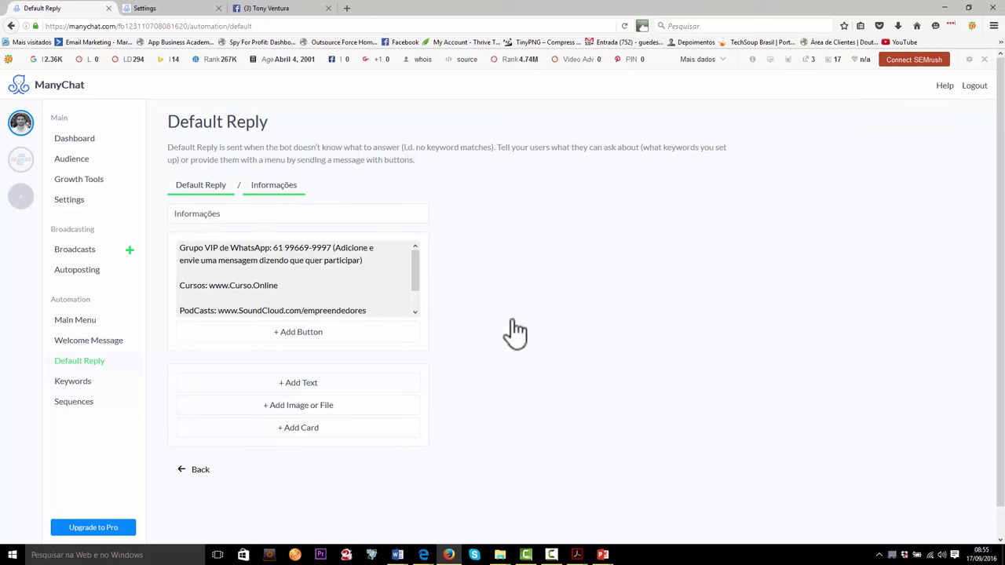
{"action": "left_click", "coordinate": [211, 247]}
{"action": "left_click_drag", "start_coordinate": [191, 246], "coordinate": [274, 260]}
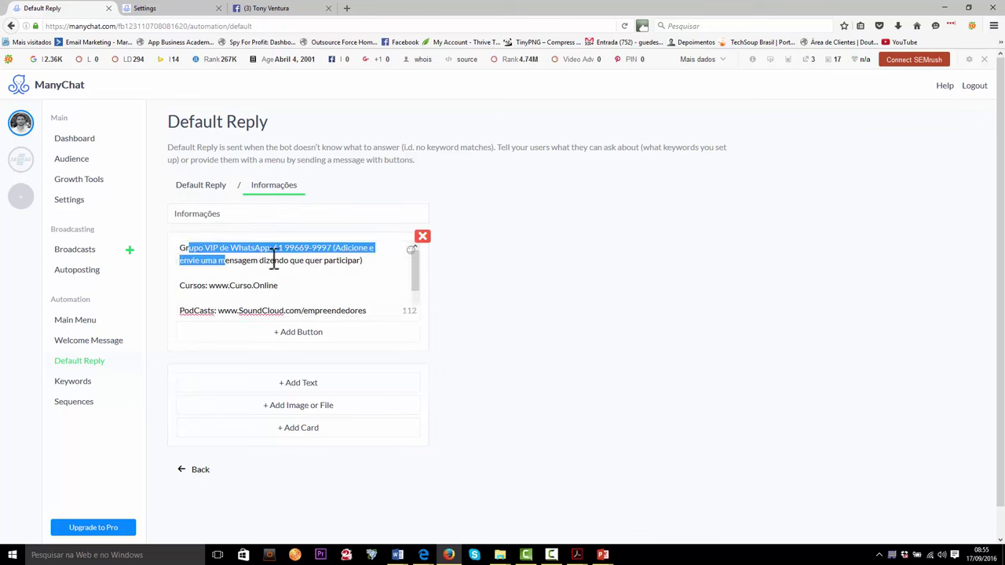
{"action": "left_click", "coordinate": [274, 292]}
{"action": "scroll", "coordinate": [282, 293], "scroll_direction": "down", "scroll_amount": 1}
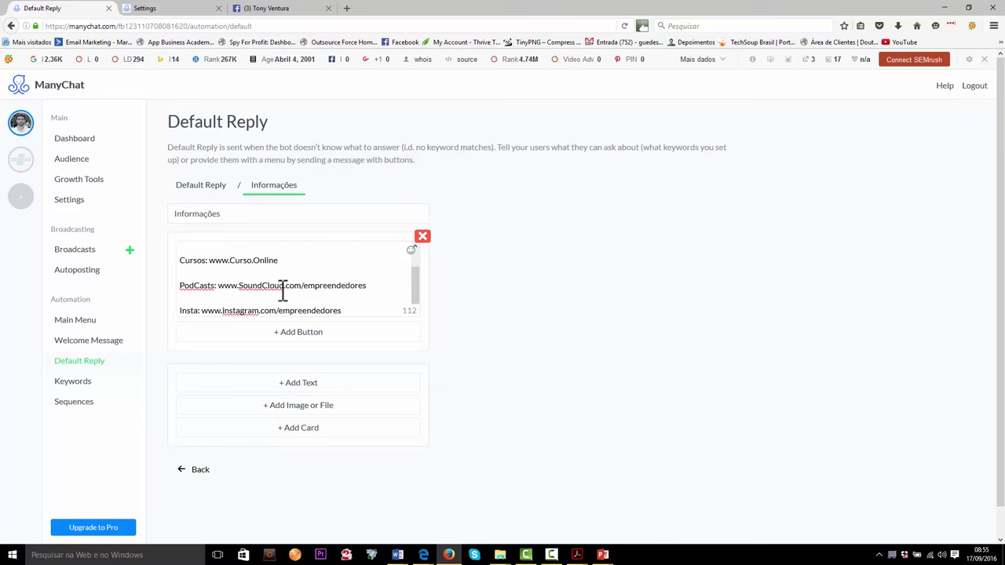
{"action": "scroll", "coordinate": [283, 291], "scroll_direction": "up", "scroll_amount": 1}
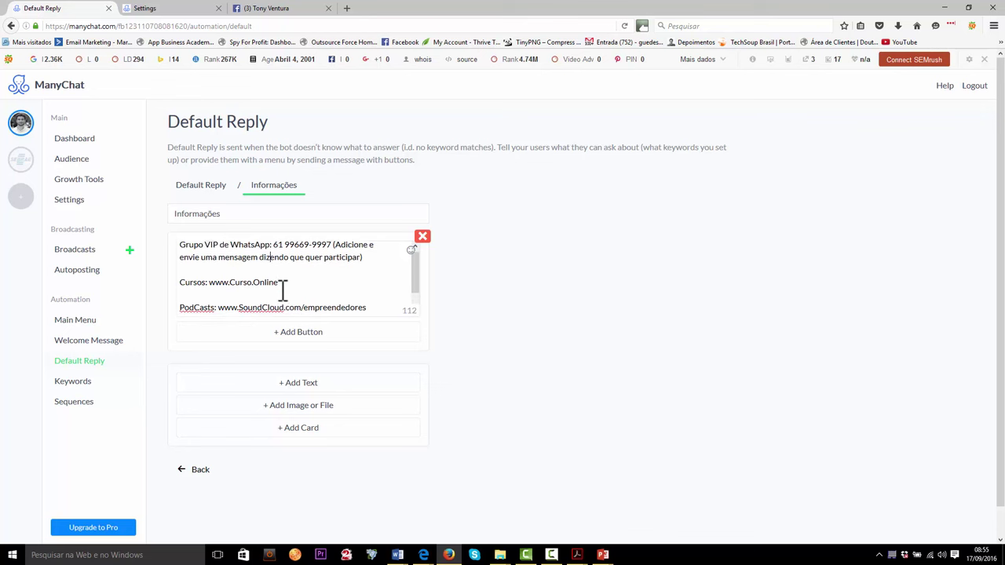
- Return to the main Default Reply and inspect the "Contato" button's settings, leaving them as they are
{"action": "left_click", "coordinate": [223, 188]}
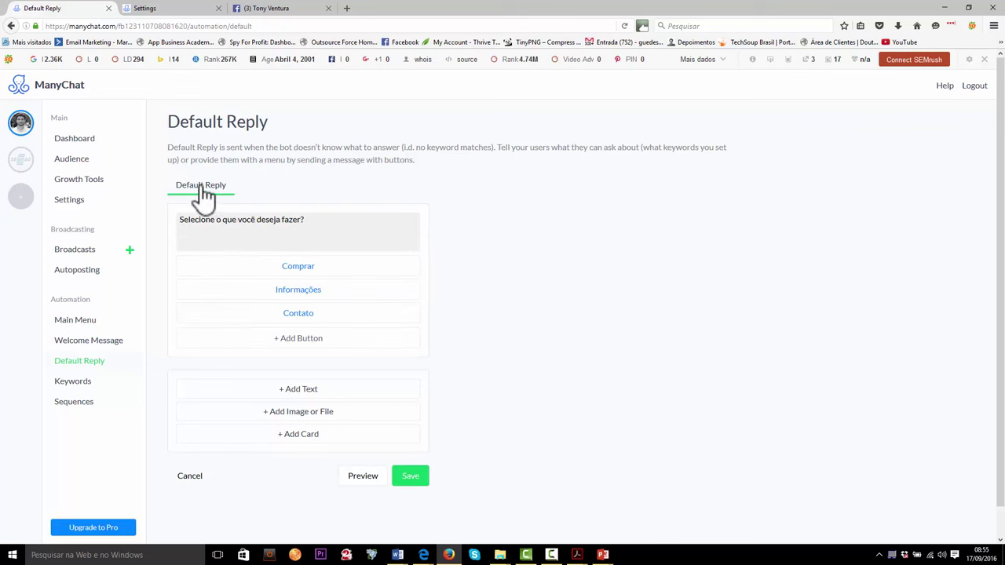
{"action": "left_click", "coordinate": [306, 319]}
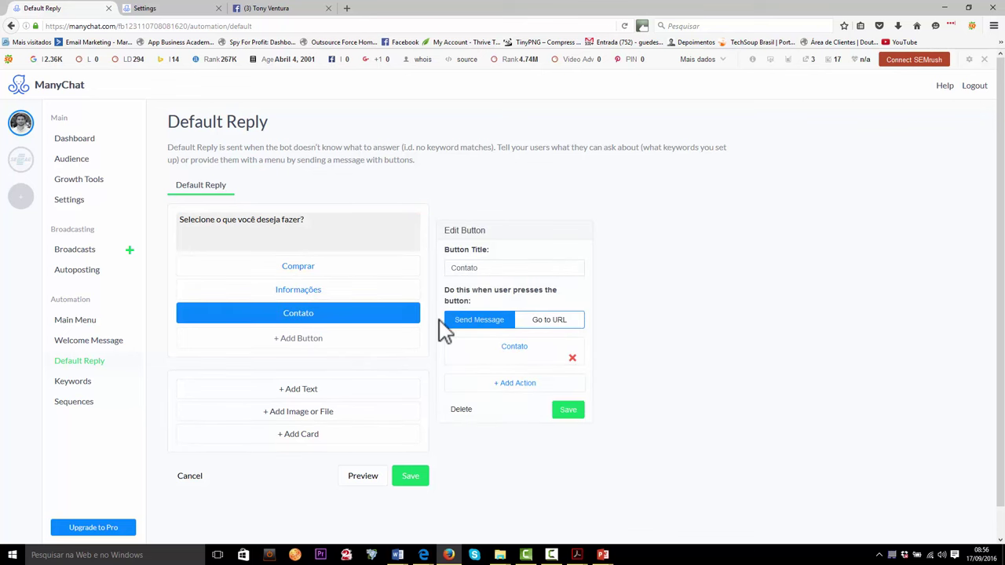
{"action": "left_click", "coordinate": [442, 325]}
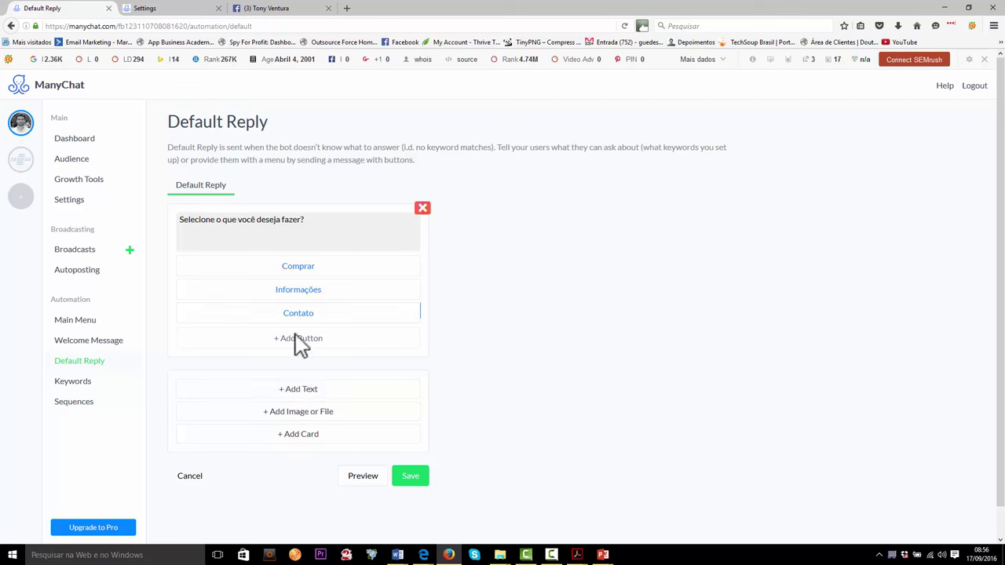
- Switch to the connected Facebook page, open a chat with it and send the test message "dsadsadasdas"
{"action": "key", "text": "ctrl+3"}
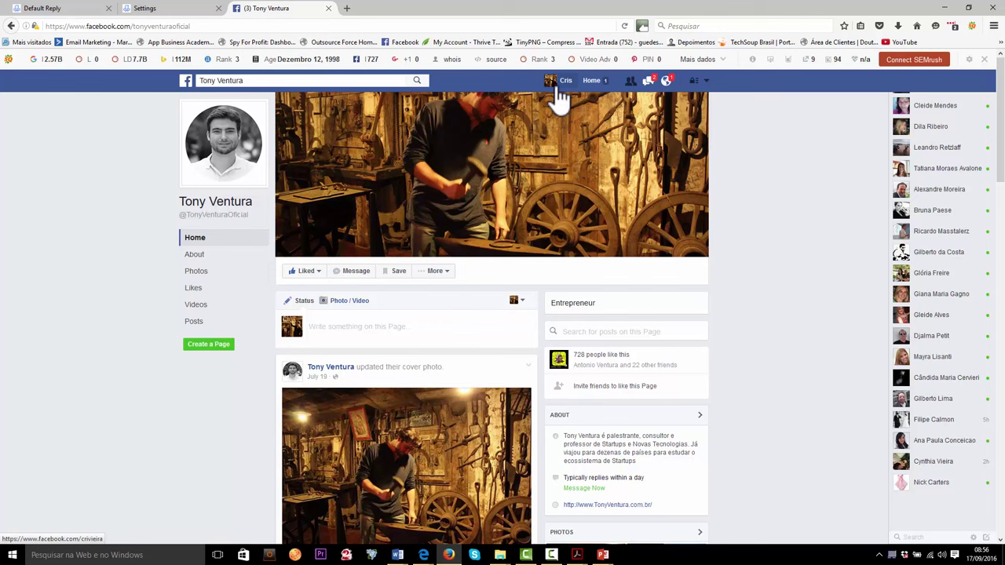
{"action": "left_click", "coordinate": [373, 273]}
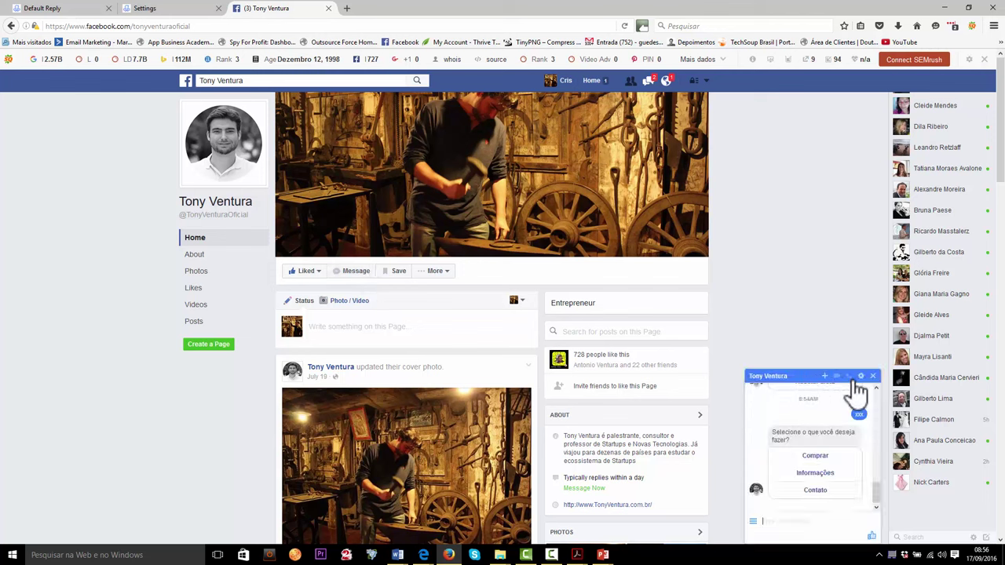
{"action": "scroll", "coordinate": [817, 503], "scroll_direction": "up", "scroll_amount": 3}
{"action": "scroll", "coordinate": [873, 510], "scroll_direction": "down", "scroll_amount": 3}
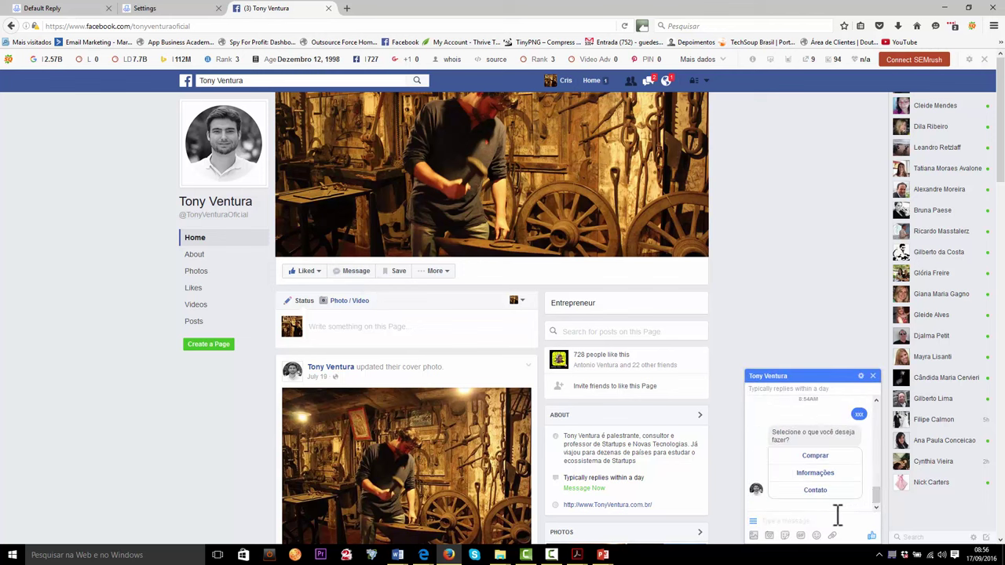
{"action": "type", "text": "dsadsadsadas"}
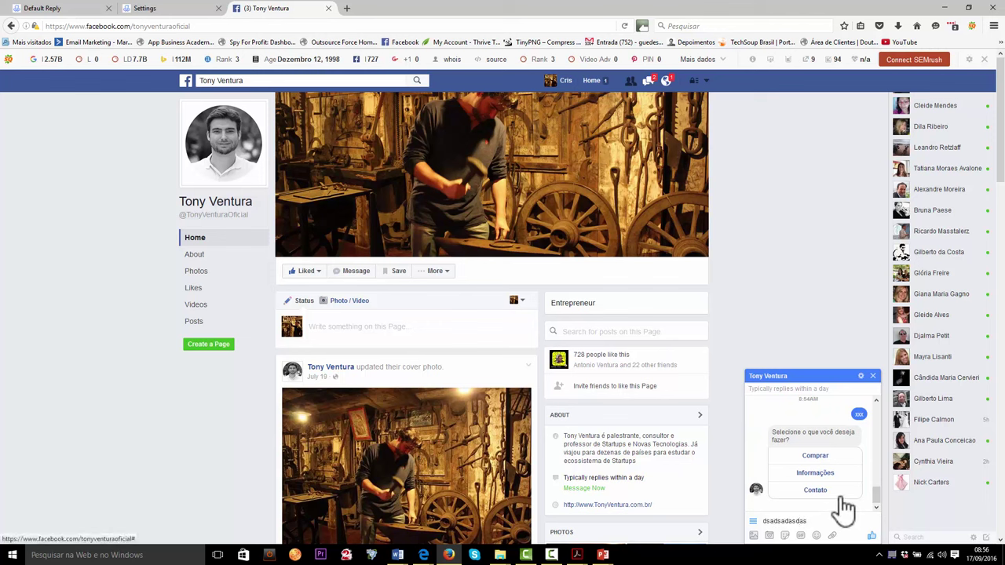
{"action": "key", "text": "Return"}
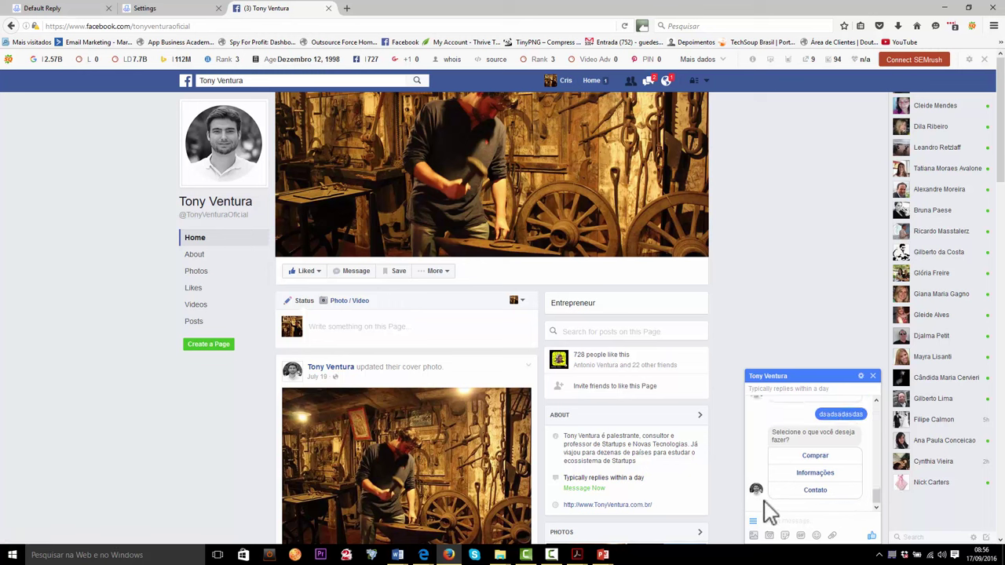
- Choose "Informações" from the bot's reply in the chat and review the message it sends back
{"action": "left_click", "coordinate": [815, 476]}
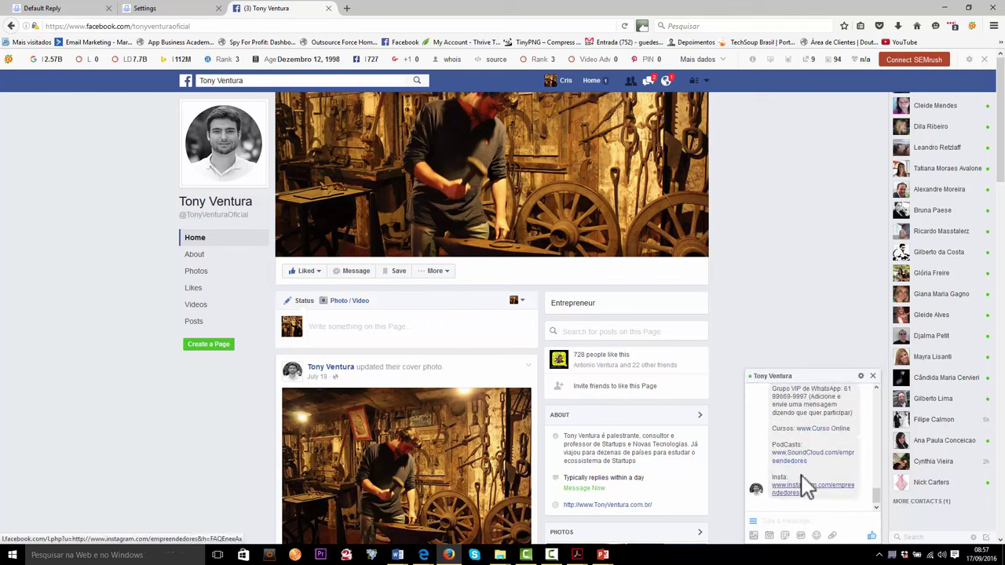
{"action": "scroll", "coordinate": [819, 456], "scroll_direction": "up", "scroll_amount": 2}
{"action": "scroll", "coordinate": [819, 452], "scroll_direction": "down", "scroll_amount": 2}
{"action": "scroll", "coordinate": [819, 451], "scroll_direction": "up", "scroll_amount": 3}
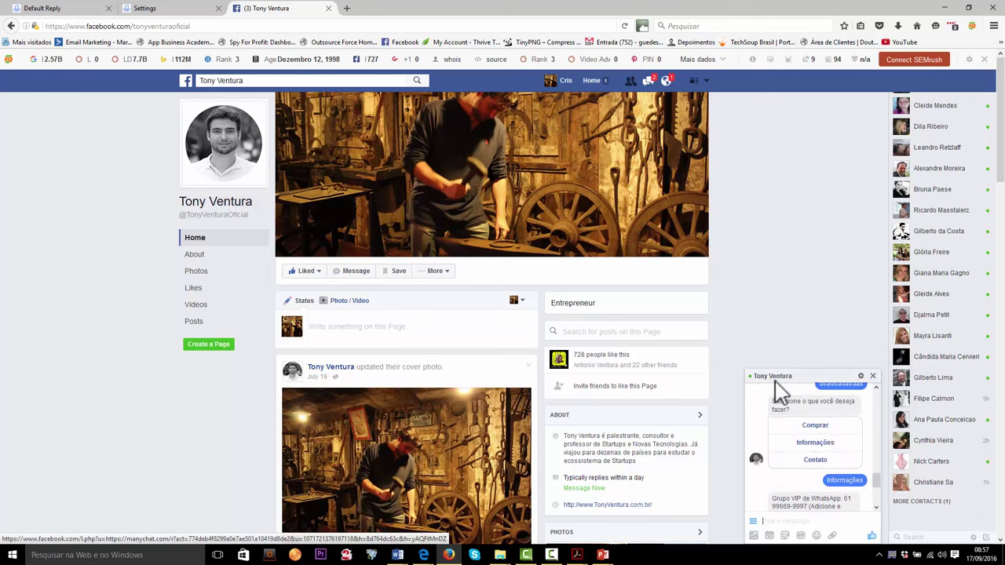
{"action": "scroll", "coordinate": [797, 436], "scroll_direction": "down", "scroll_amount": 1}
{"action": "scroll", "coordinate": [797, 435], "scroll_direction": "up", "scroll_amount": 1}
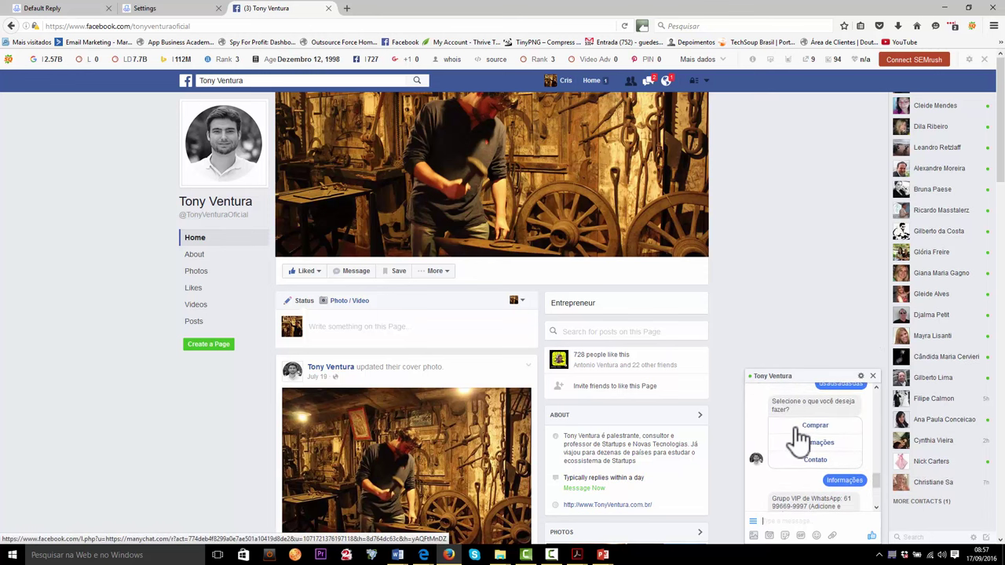
{"action": "scroll", "coordinate": [797, 435], "scroll_direction": "down", "scroll_amount": 3}
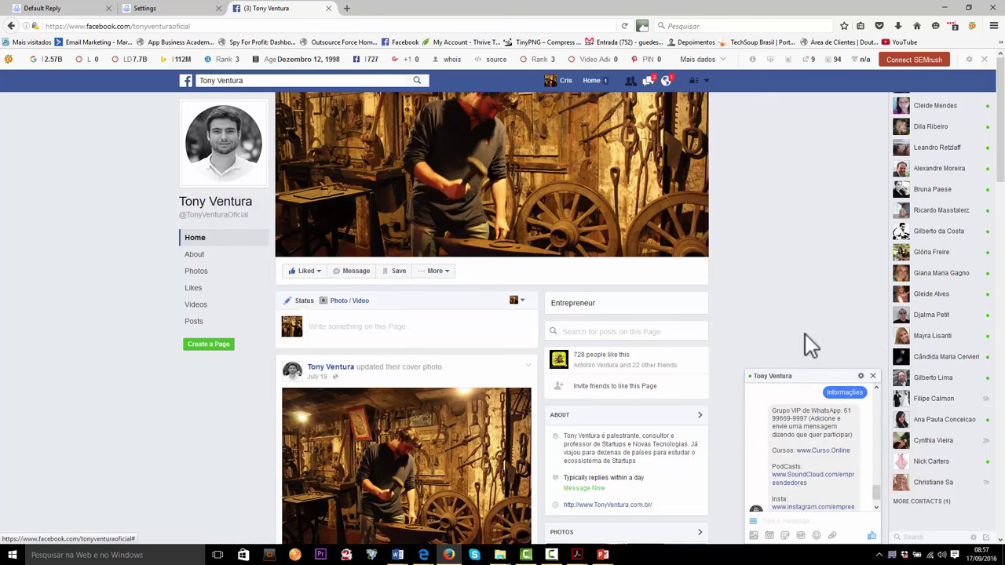
- Switch back to the Default Reply page in ManyChat
{"action": "left_click", "coordinate": [187, 15]}
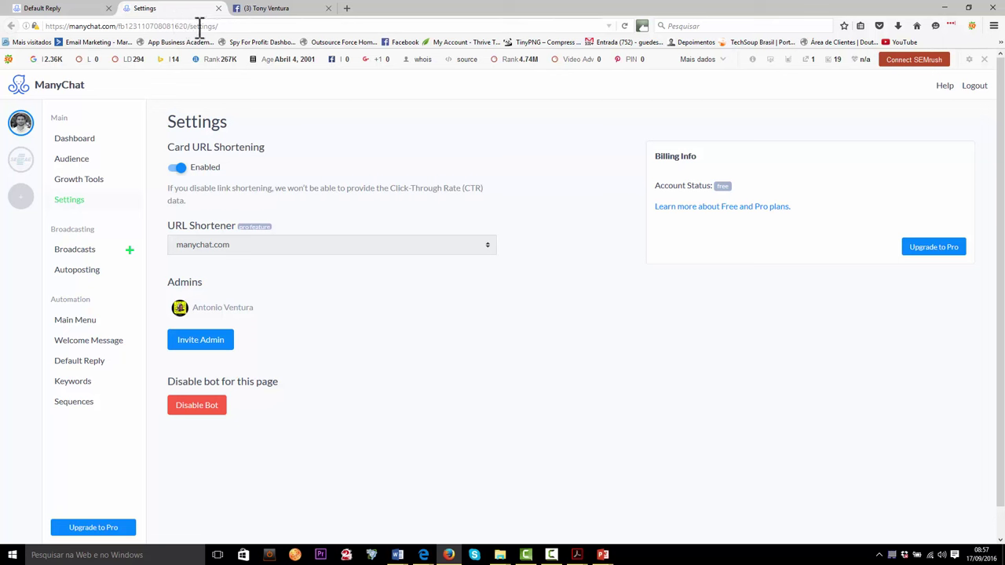
{"action": "left_click", "coordinate": [64, 10]}
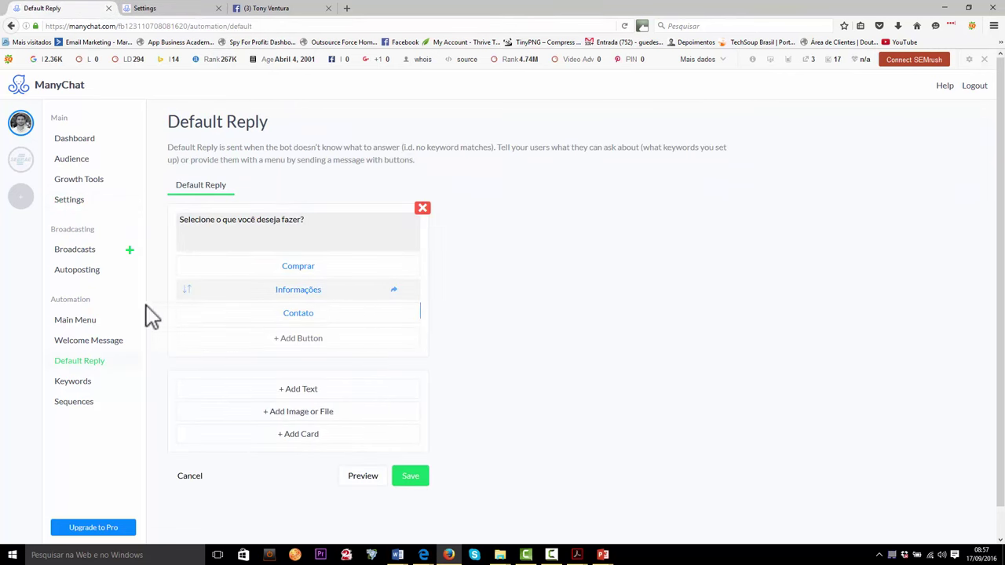
- Open the Keywords page and add a new keyword "bom dia" with the condition "Message contains"
{"action": "left_click", "coordinate": [112, 390]}
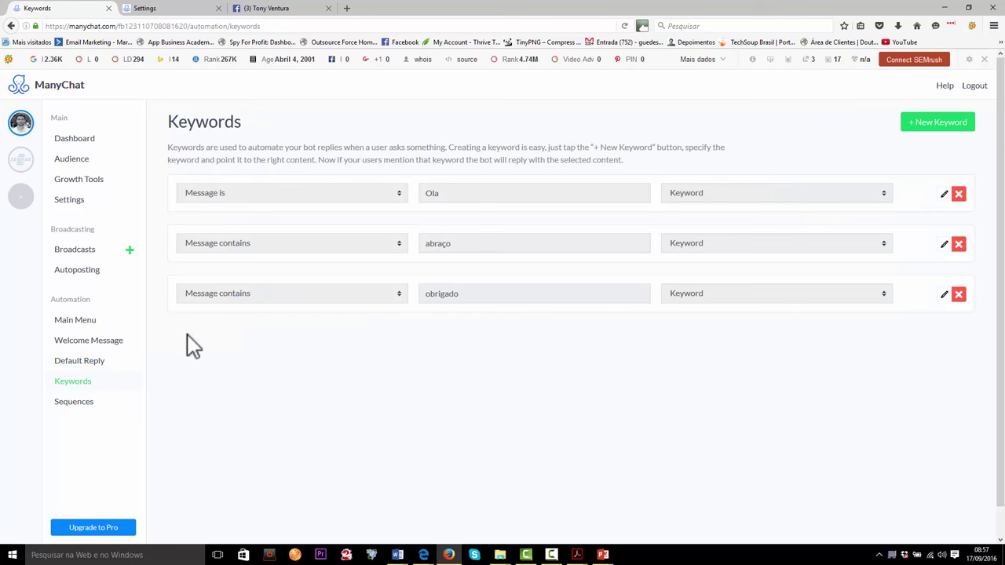
{"action": "left_click", "coordinate": [929, 124]}
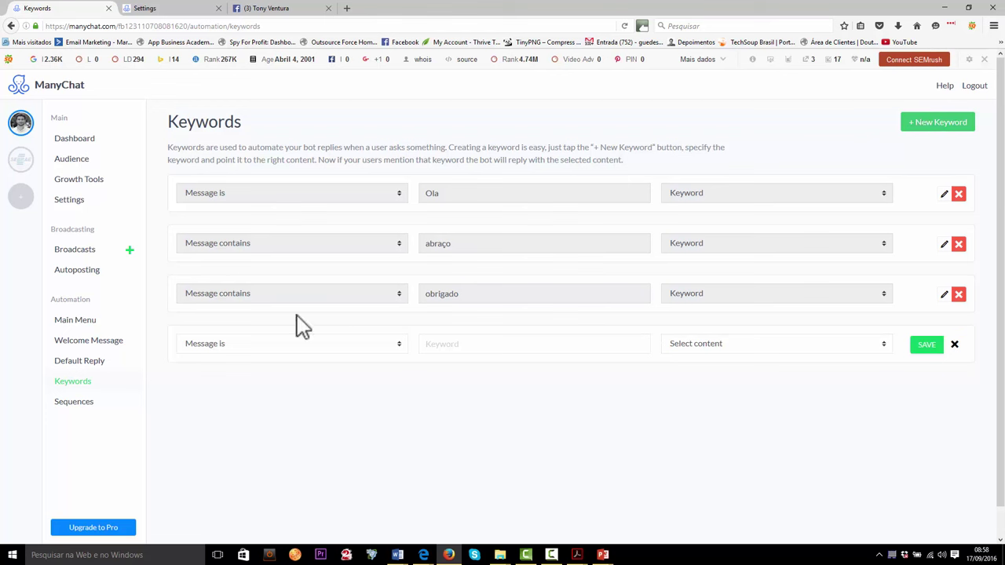
{"action": "left_click", "coordinate": [320, 349]}
{"action": "left_click", "coordinate": [314, 369]}
{"action": "left_click", "coordinate": [312, 350]}
{"action": "left_click", "coordinate": [236, 359]}
{"action": "left_click", "coordinate": [330, 348]}
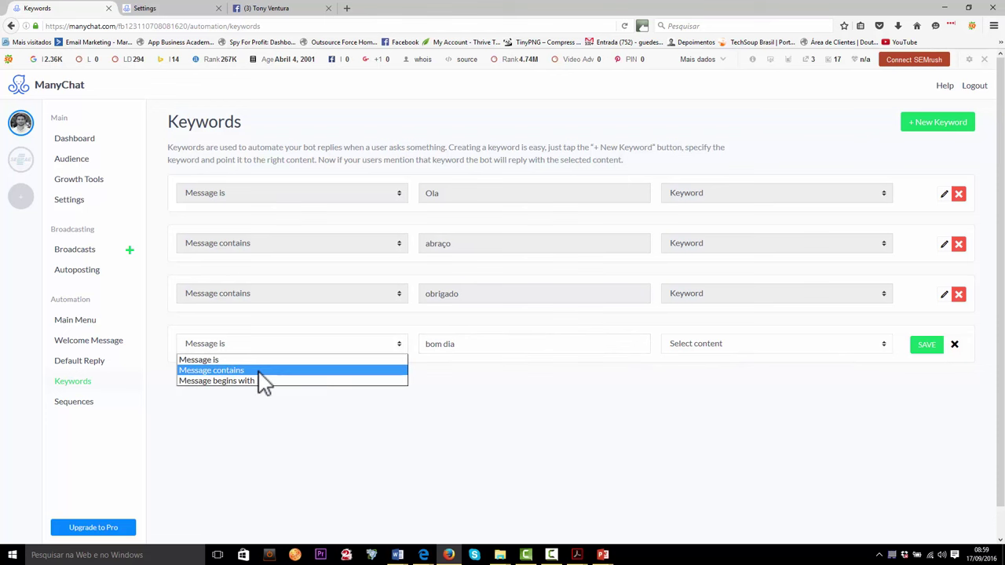
{"action": "left_click", "coordinate": [258, 372]}
{"action": "mouse_move", "coordinate": [512, 350]}
{"action": "left_mouse_down"}
{"action": "mouse_move", "coordinate": [392, 354]}
{"action": "mouse_move", "coordinate": [282, 288]}
{"action": "mouse_move", "coordinate": [453, 364]}
{"action": "mouse_move", "coordinate": [494, 348]}
{"action": "left_mouse_up"}
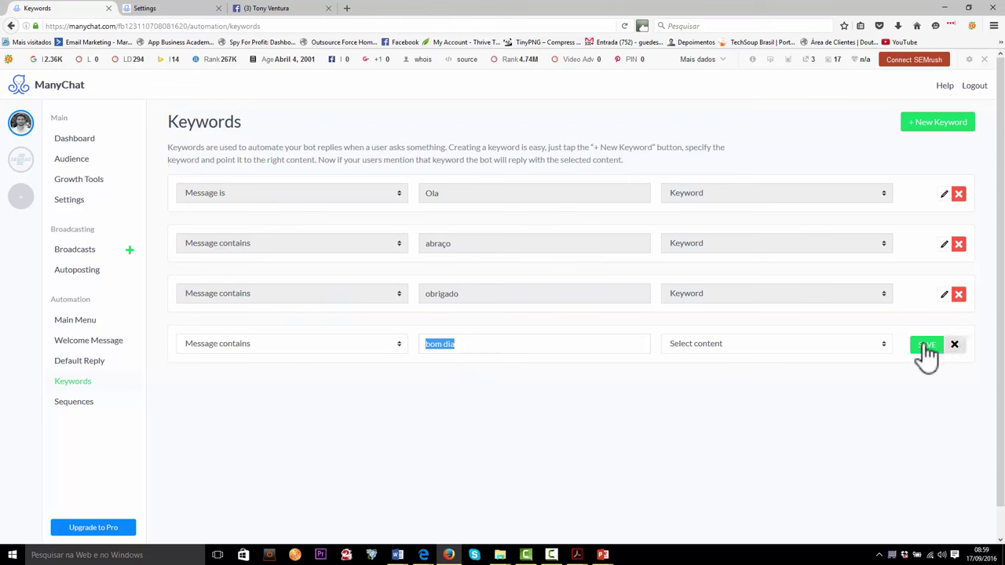
- Try the "Message begins with" condition on the "bom dia" keyword and return it to "Message contains"
{"action": "left_click", "coordinate": [267, 345]}
{"action": "left_click", "coordinate": [228, 382]}
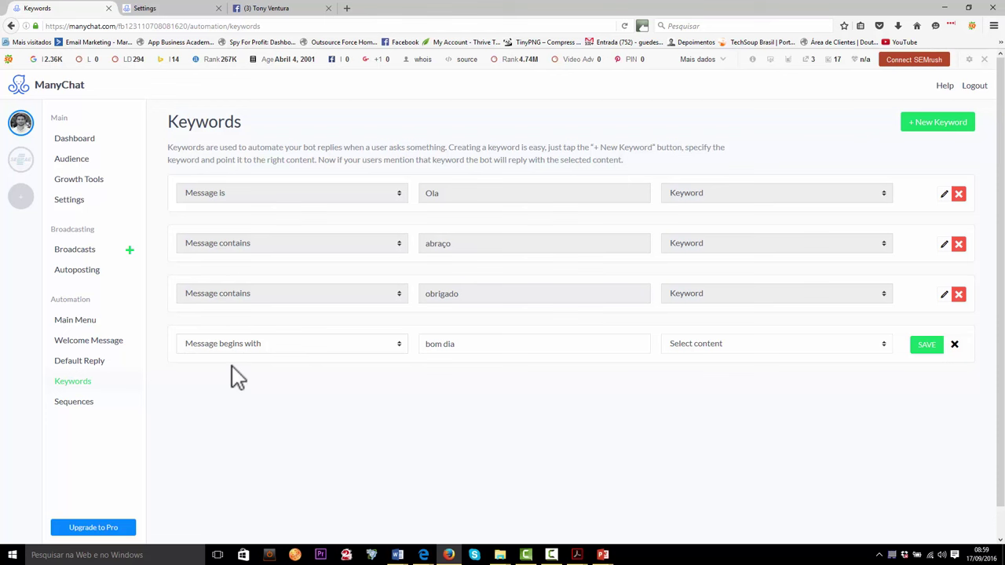
{"action": "left_click_drag", "start_coordinate": [424, 338], "coordinate": [448, 333]}
{"action": "left_click", "coordinate": [474, 344]}
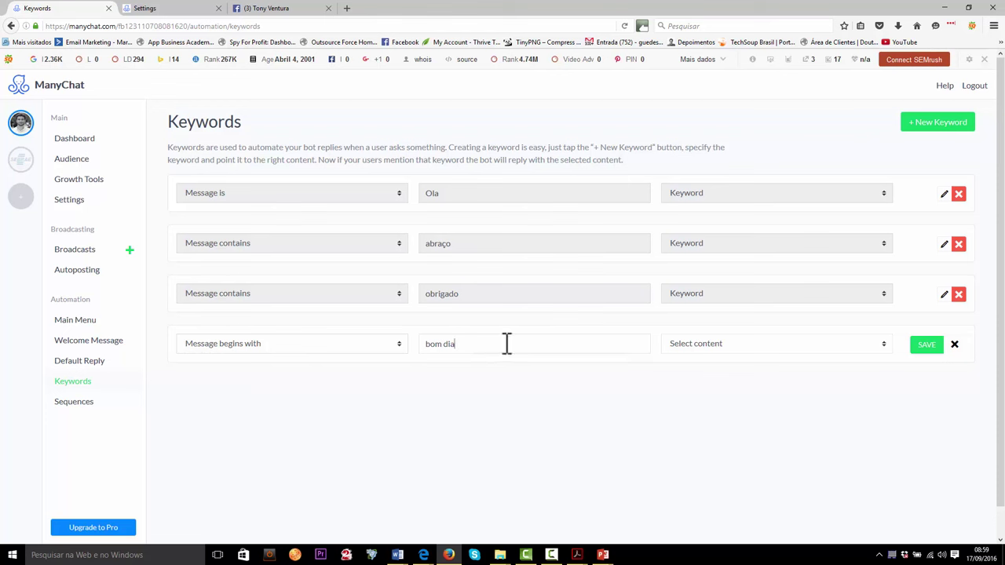
{"action": "left_click", "coordinate": [313, 346]}
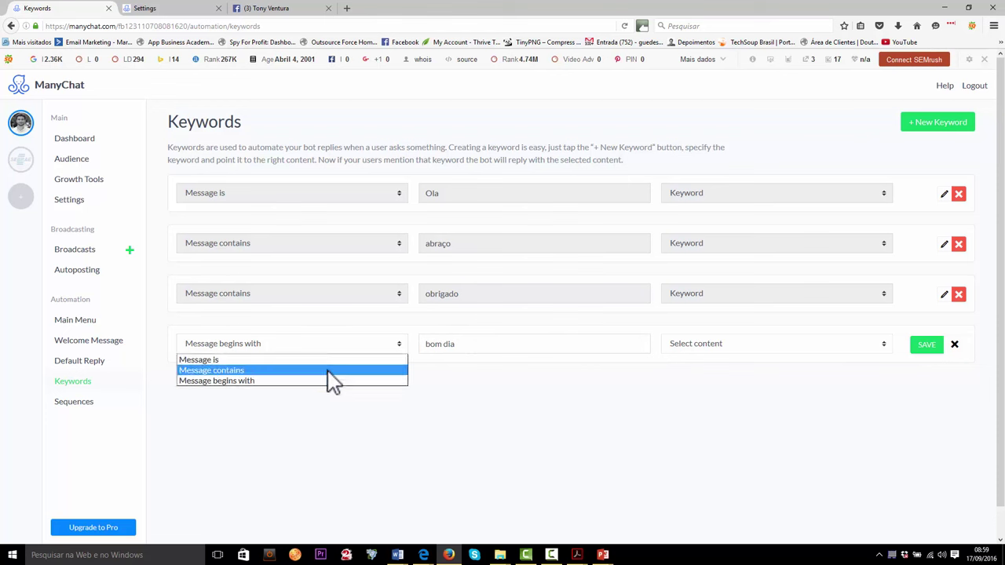
{"action": "left_click", "coordinate": [328, 370]}
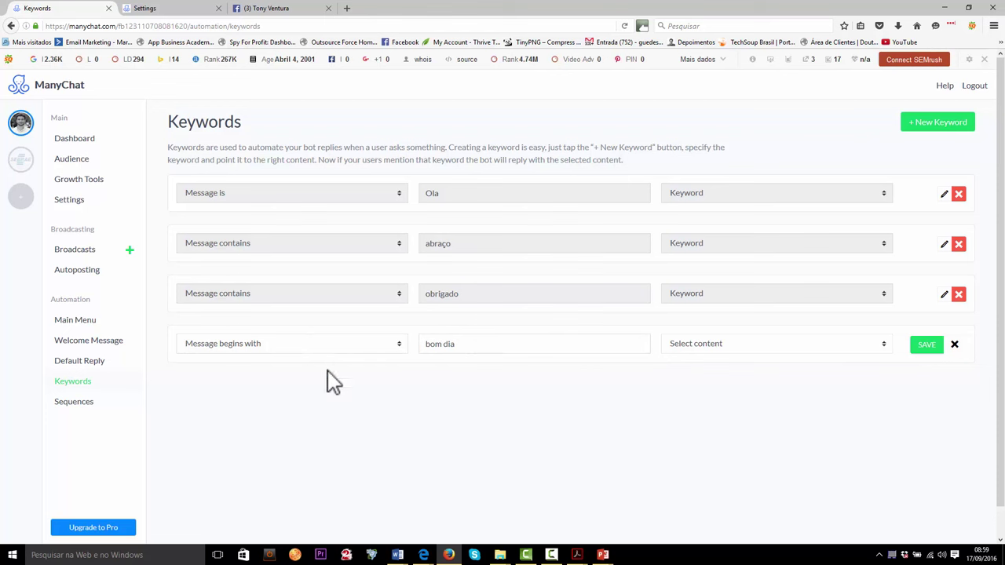
- Create a new message as the content for "bom dia" and upload the Umbler PNG image from the Área de Trabalho folder to it
{"action": "left_click", "coordinate": [701, 355]}
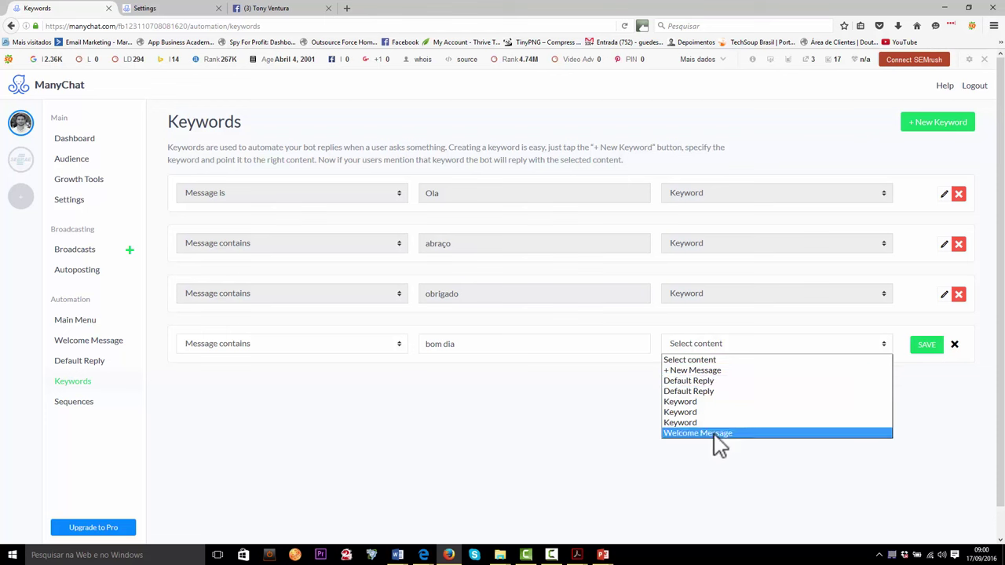
{"action": "left_click", "coordinate": [757, 371]}
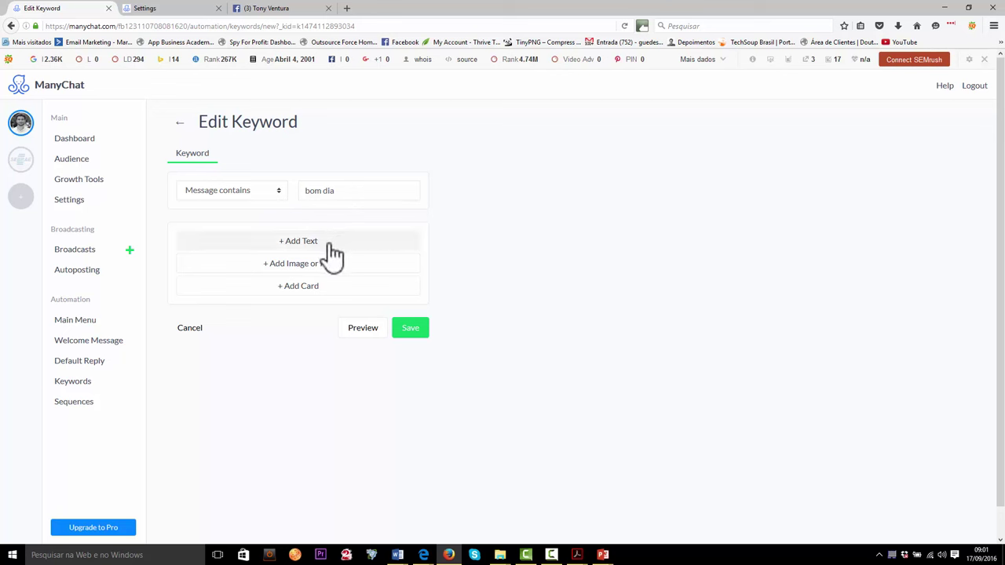
{"action": "left_click", "coordinate": [320, 273]}
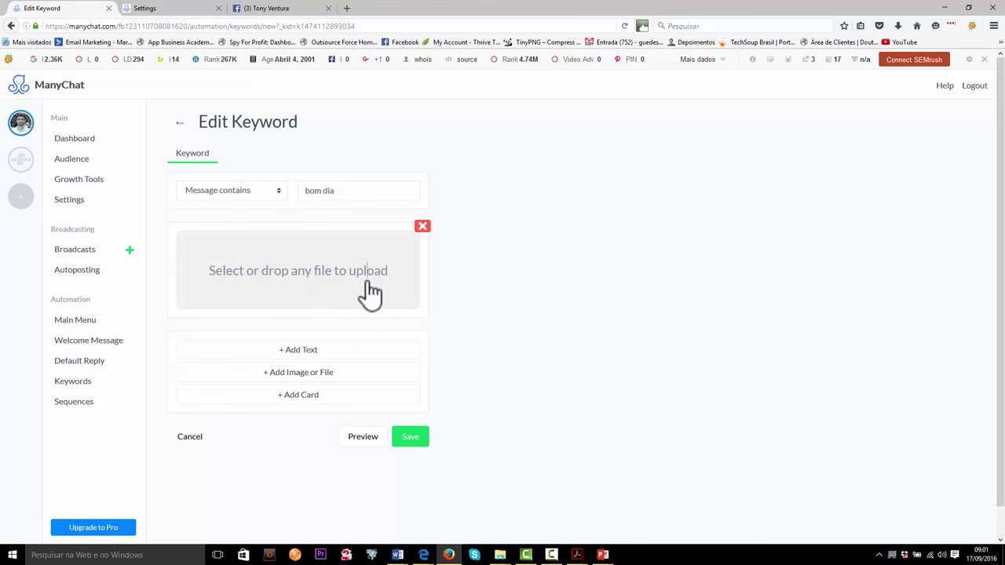
{"action": "left_click", "coordinate": [387, 301]}
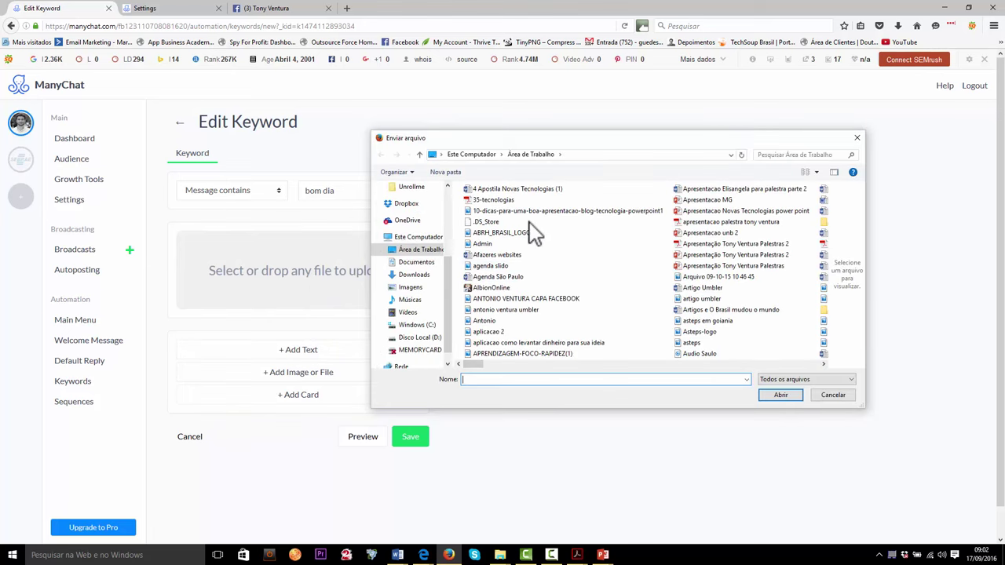
{"action": "scroll", "coordinate": [643, 290], "scroll_direction": "down", "scroll_amount": 5}
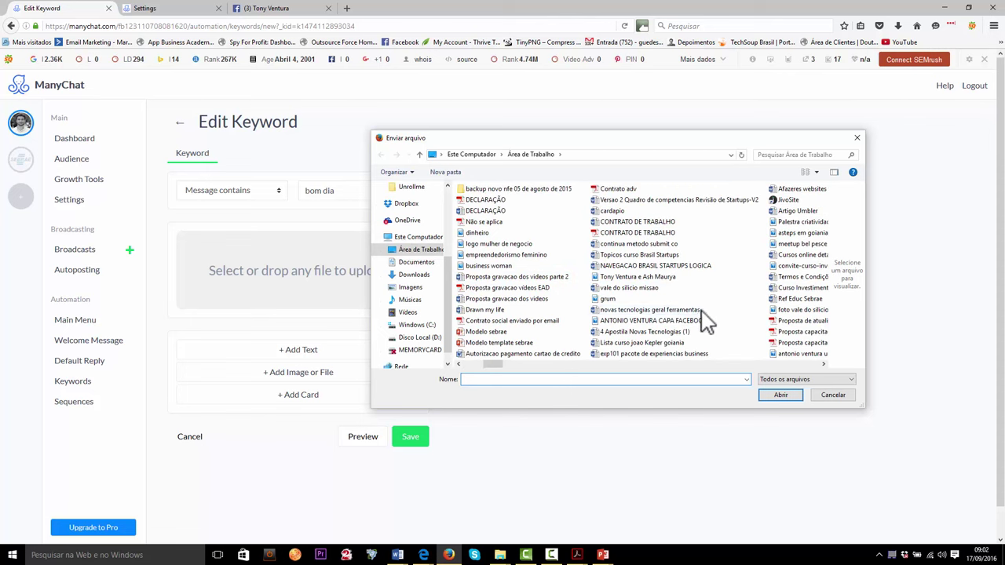
{"action": "scroll", "coordinate": [738, 323], "scroll_direction": "down", "scroll_amount": 3}
{"action": "scroll", "coordinate": [753, 349], "scroll_direction": "down", "scroll_amount": 3}
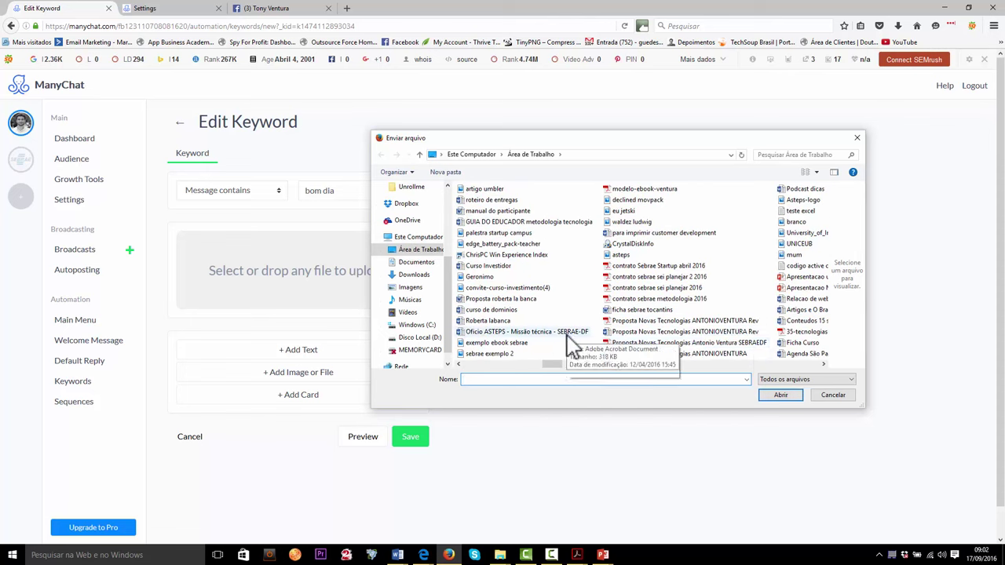
{"action": "scroll", "coordinate": [571, 345], "scroll_direction": "up", "scroll_amount": 3}
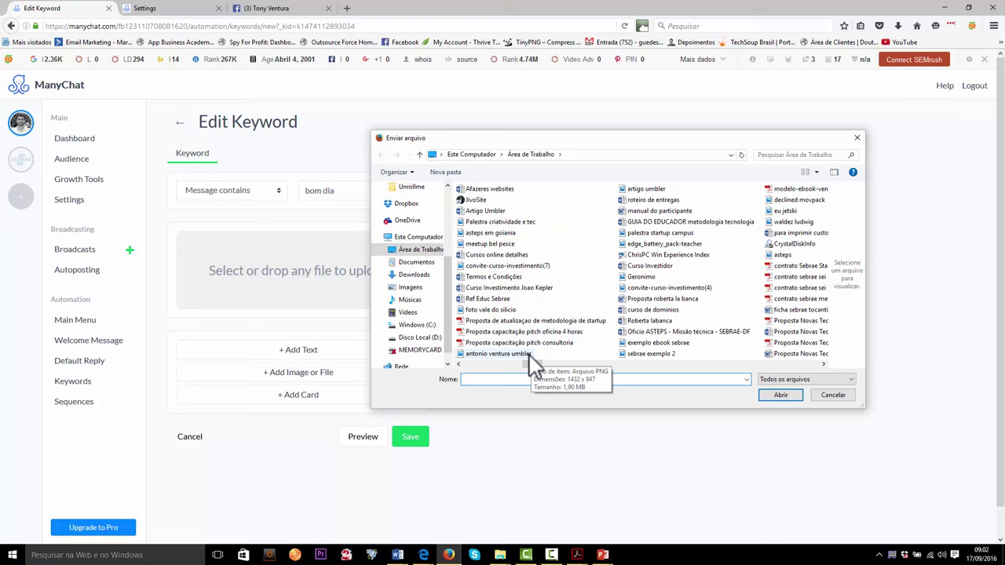
{"action": "double_click", "coordinate": [529, 354]}
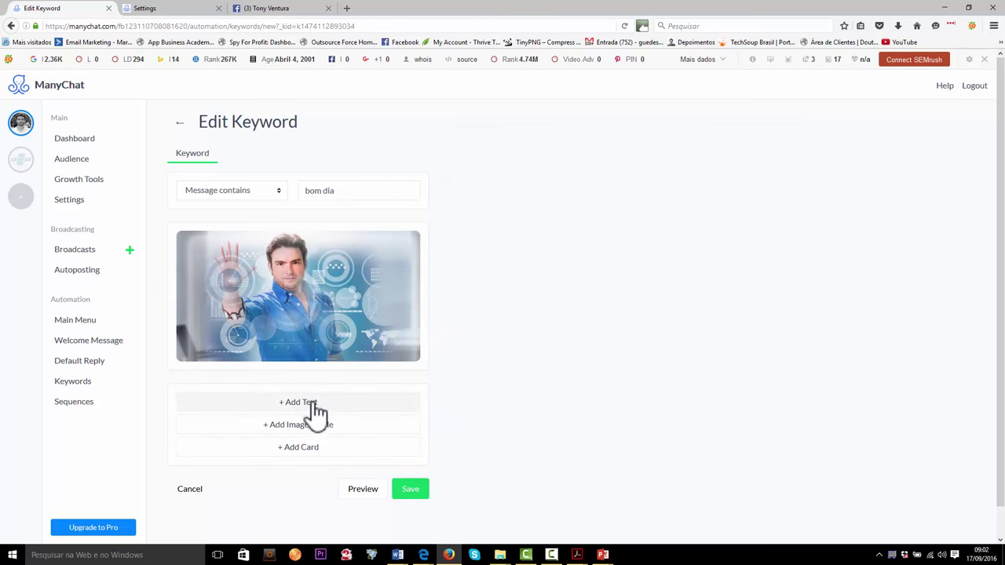
- Add a text block below the image reading "Bom dia pra você tb! Posso te ajudar?"
{"action": "left_click", "coordinate": [308, 407]}
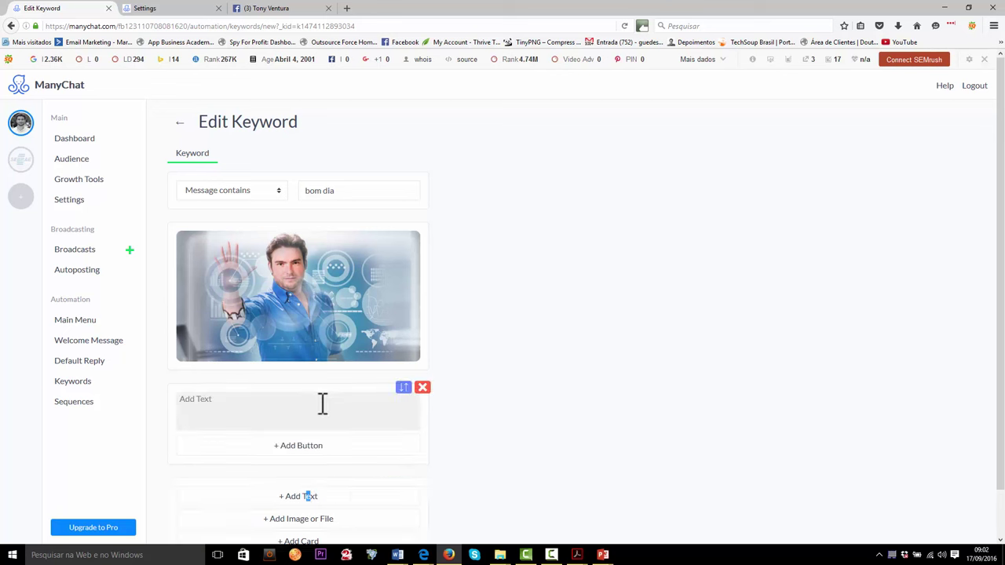
{"action": "left_click", "coordinate": [331, 395]}
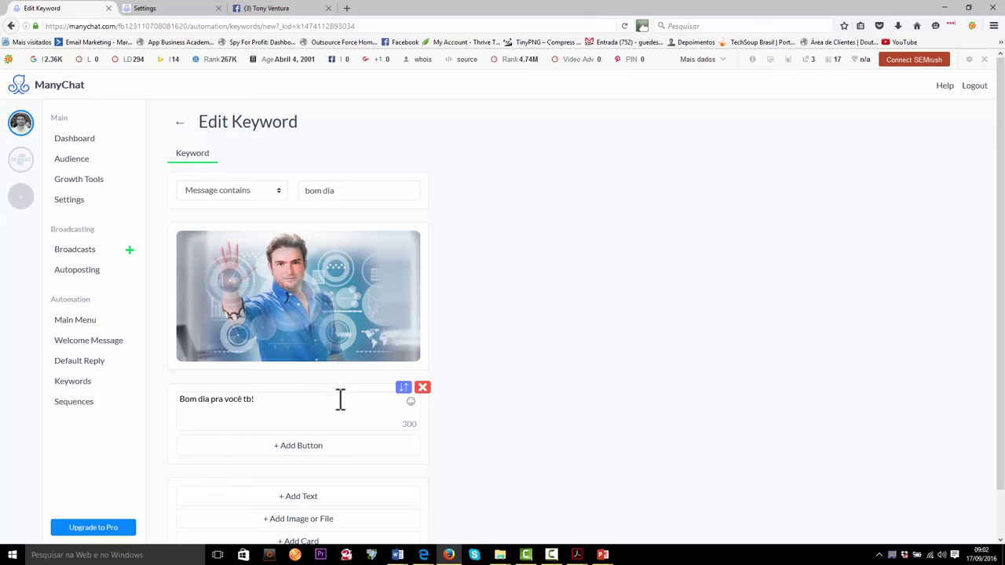
{"action": "scroll", "coordinate": [348, 426], "scroll_direction": "down", "scroll_amount": 1}
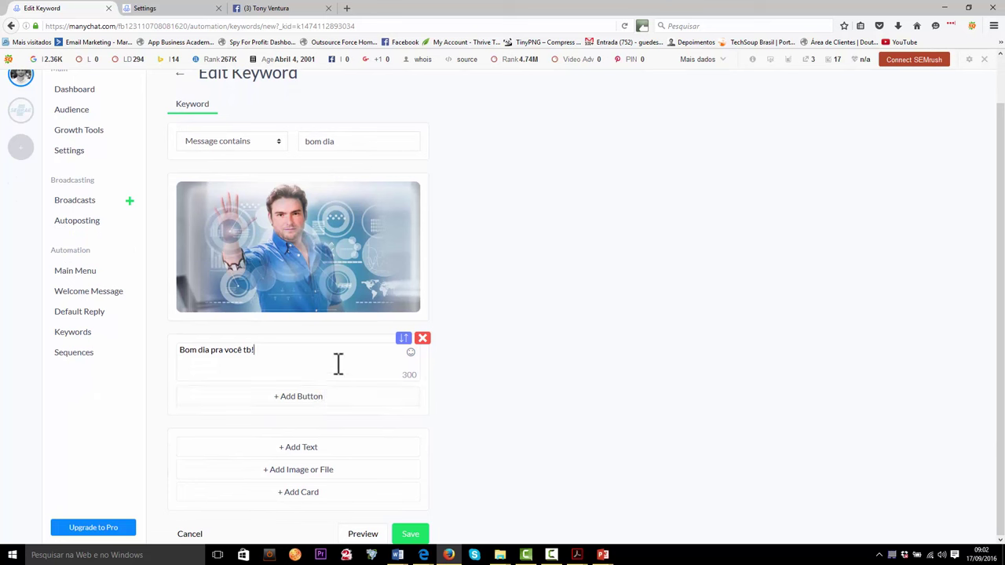
{"action": "left_click", "coordinate": [327, 364]}
- Add a button titled "Sim" to the "Bom dia pra você tb!" text block
{"action": "left_click", "coordinate": [322, 399]}
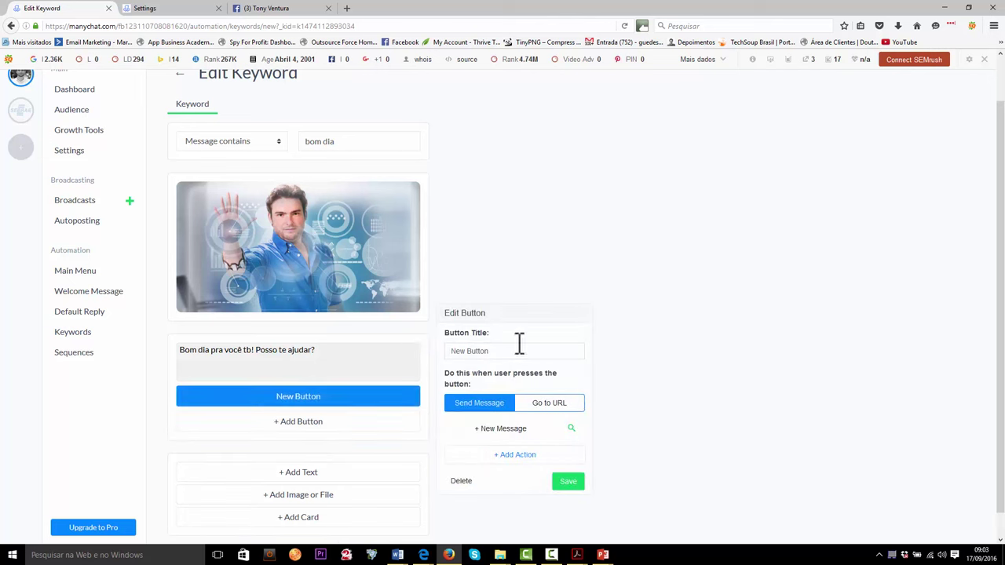
{"action": "type", "text": "Sim"}
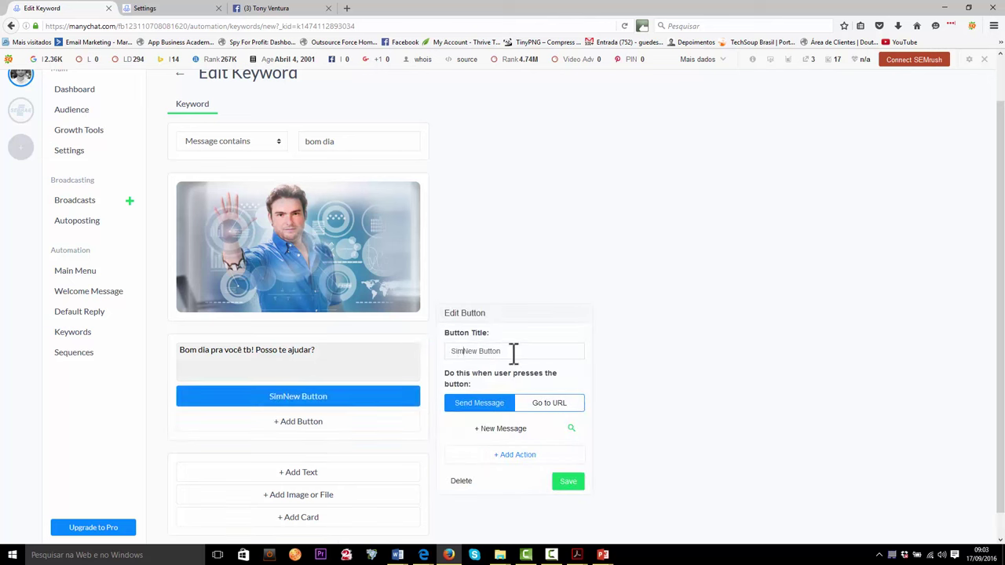
{"action": "left_click_drag", "start_coordinate": [514, 354], "coordinate": [469, 351]}
{"action": "key", "text": "BackSpace"}
- Make the "Sim" button send a new message reading "Que bom! Escolha o que deseja fazer" with a "Comprar" button
{"action": "left_click", "coordinate": [503, 441]}
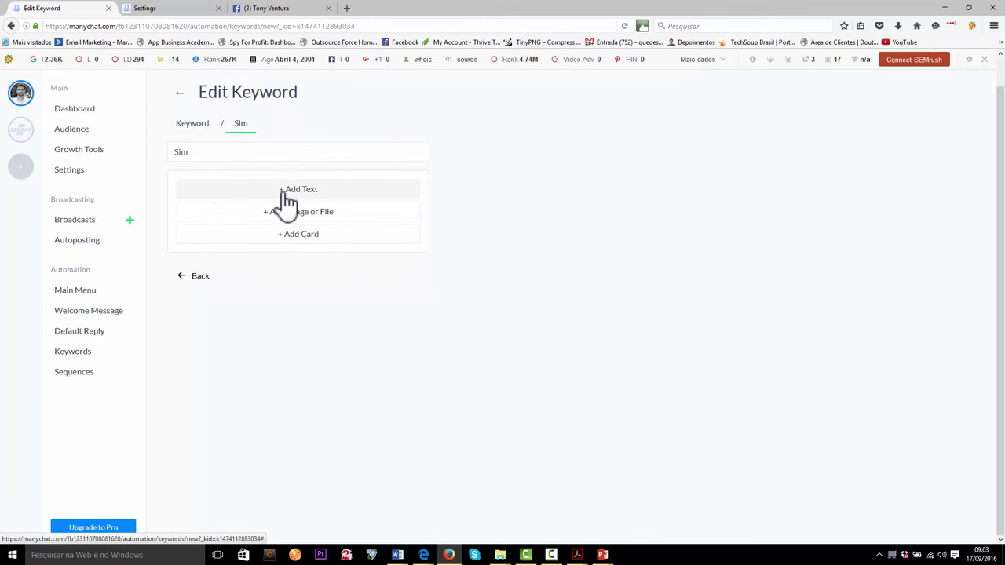
{"action": "left_click", "coordinate": [289, 196]}
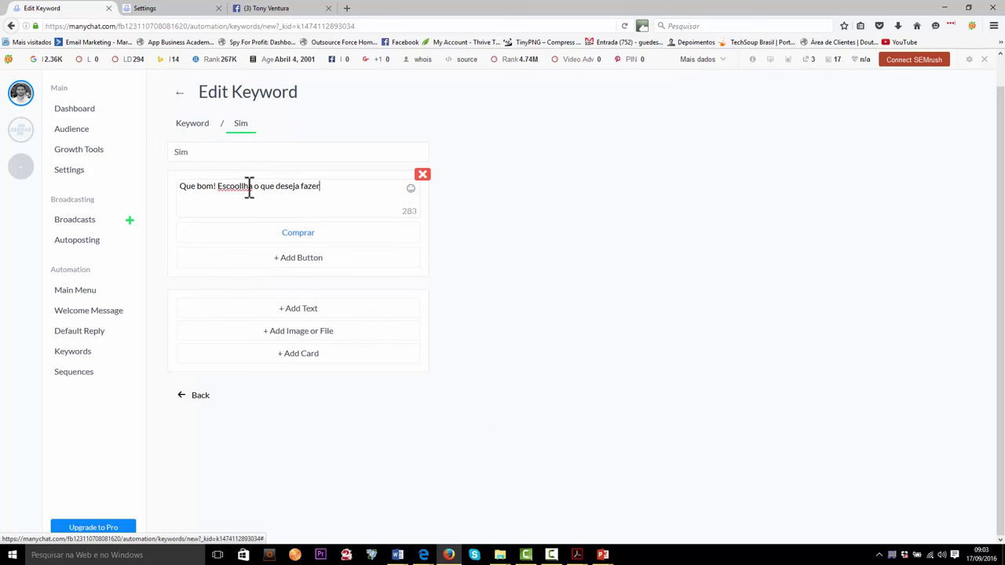
{"action": "left_click", "coordinate": [242, 186]}
{"action": "key", "text": "BackSpace"}
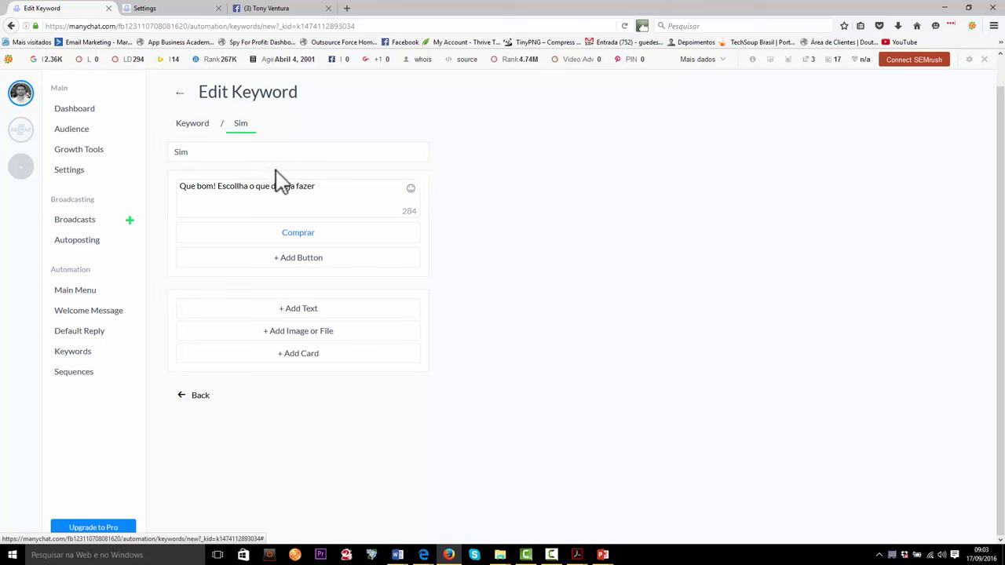
{"action": "key", "text": "Delete"}
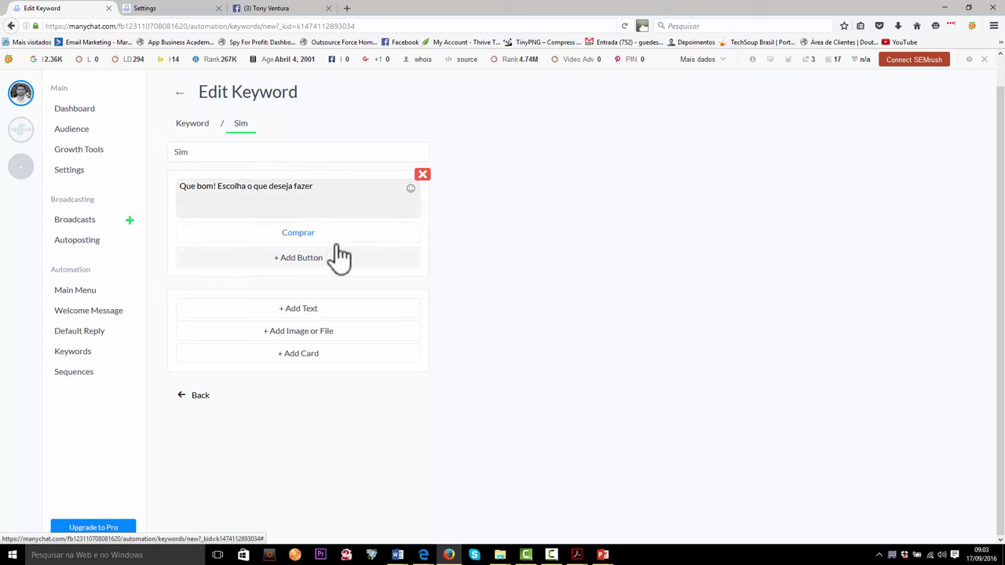
- Add a second button titled "Informações" to the "Sim" message
{"action": "left_click", "coordinate": [334, 259]}
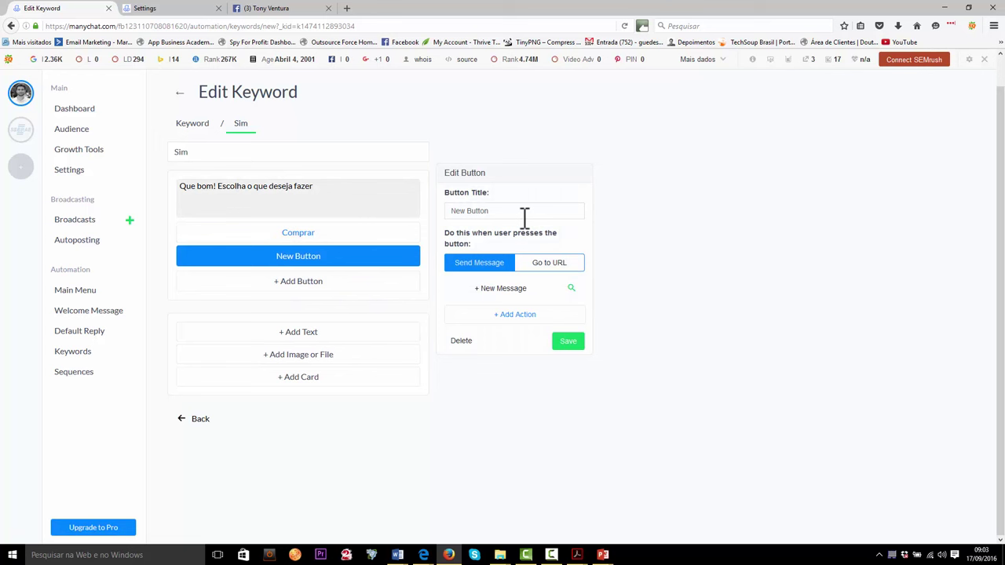
{"action": "type", "text": "Informação"}
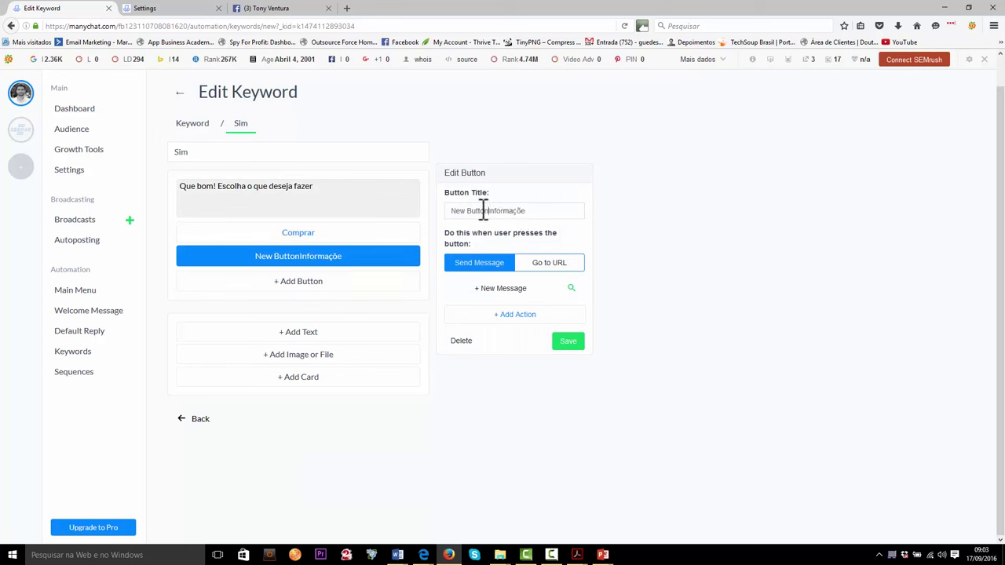
{"action": "left_click_drag", "start_coordinate": [484, 211], "coordinate": [429, 213]}
{"action": "key", "text": "BackSpace"}
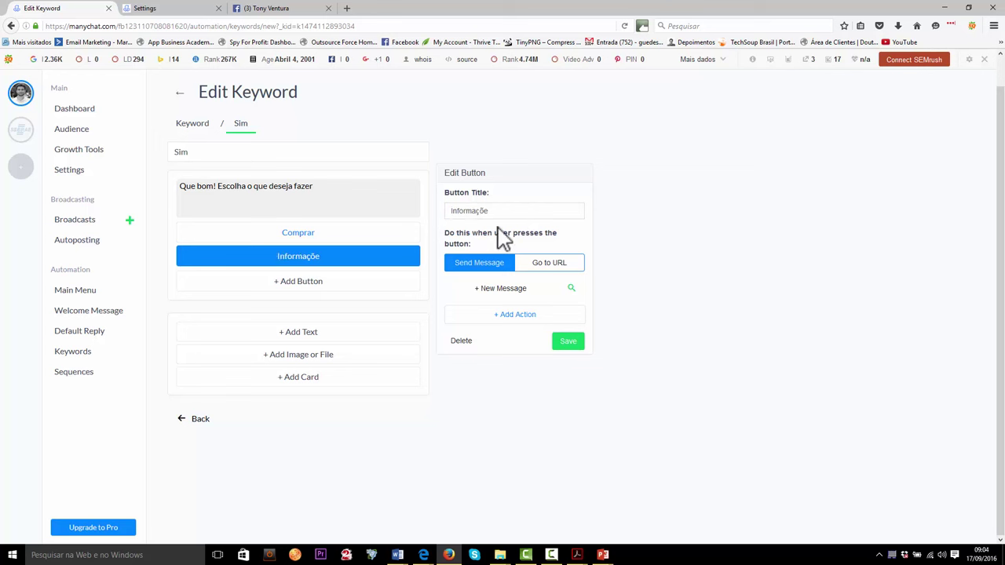
{"action": "type", "text": "Informações"}
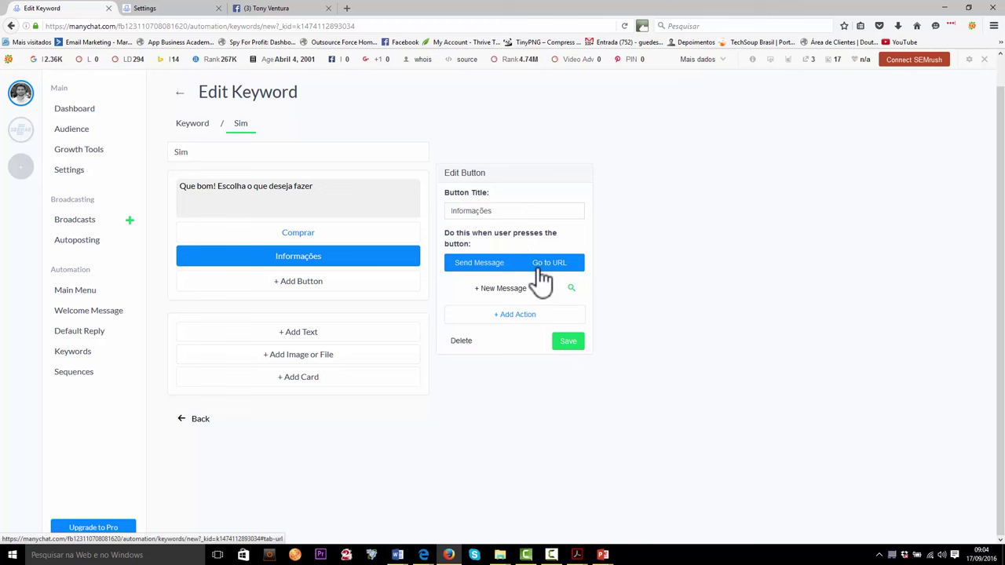
- Make the "Informações" button send a new message with the text "telefone xxxxxxxx"
{"action": "left_click", "coordinate": [495, 290]}
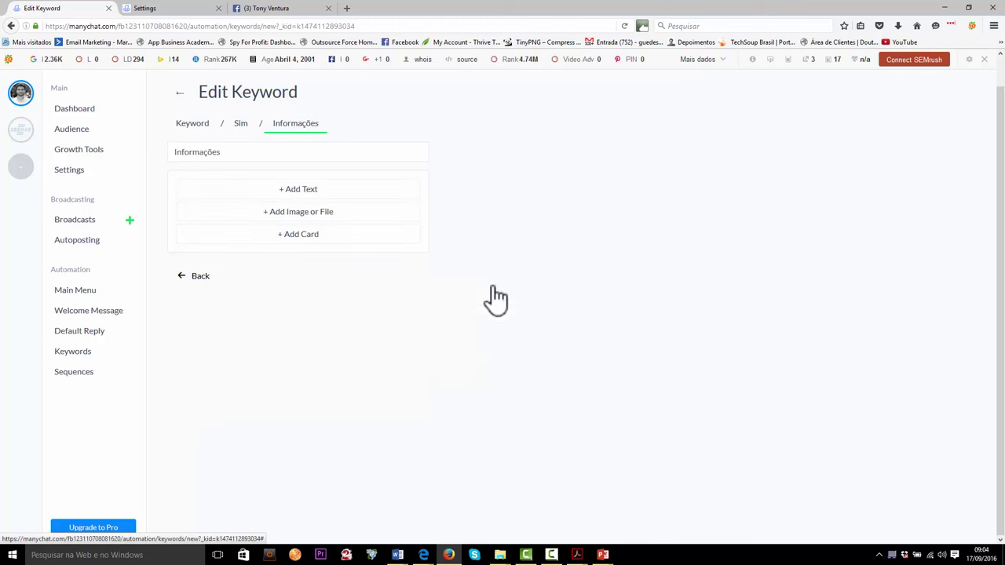
{"action": "left_click", "coordinate": [311, 191]}
{"action": "left_click", "coordinate": [309, 198]}
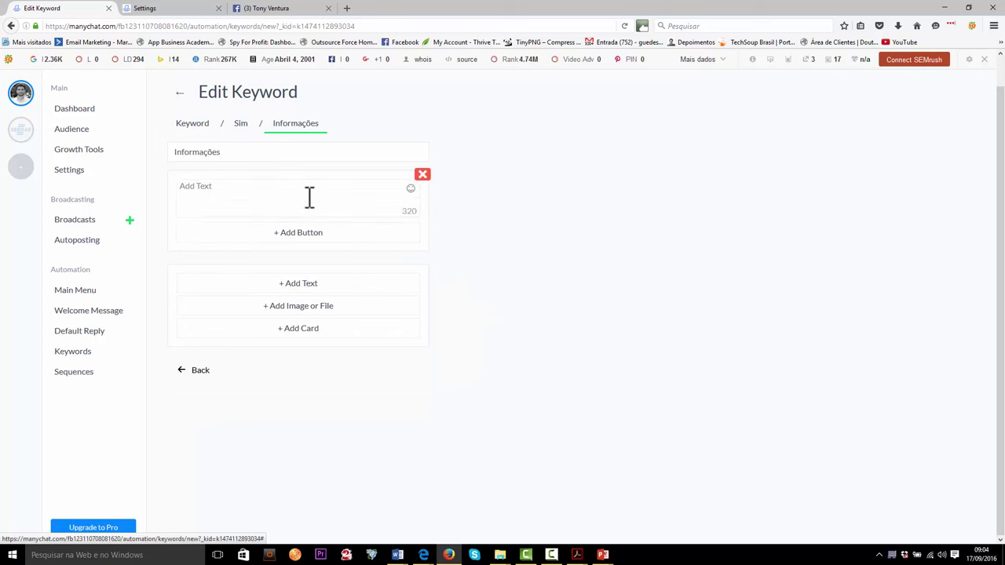
{"action": "type", "text": "telefone xxxxxxxx"}
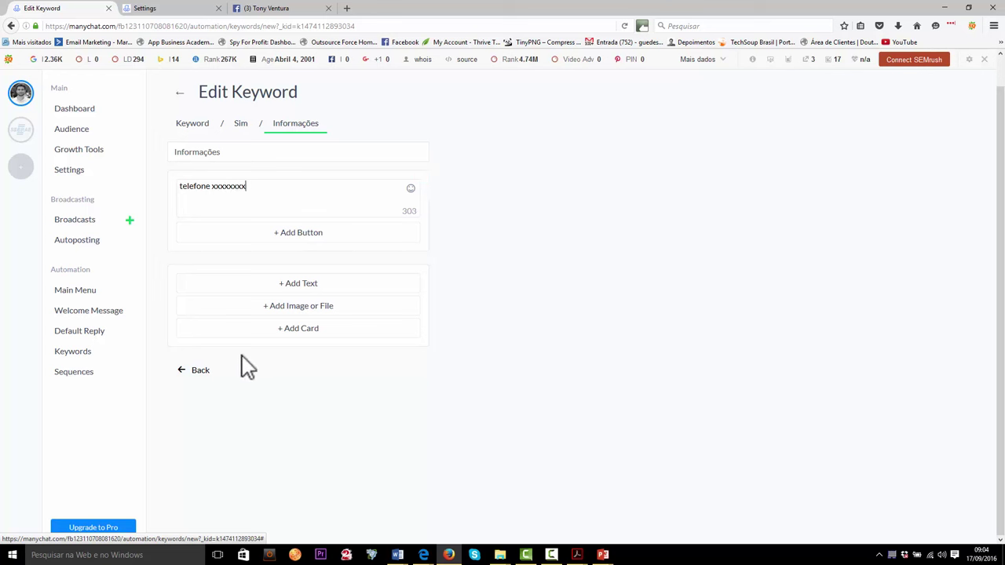
{"action": "left_click", "coordinate": [237, 130]}
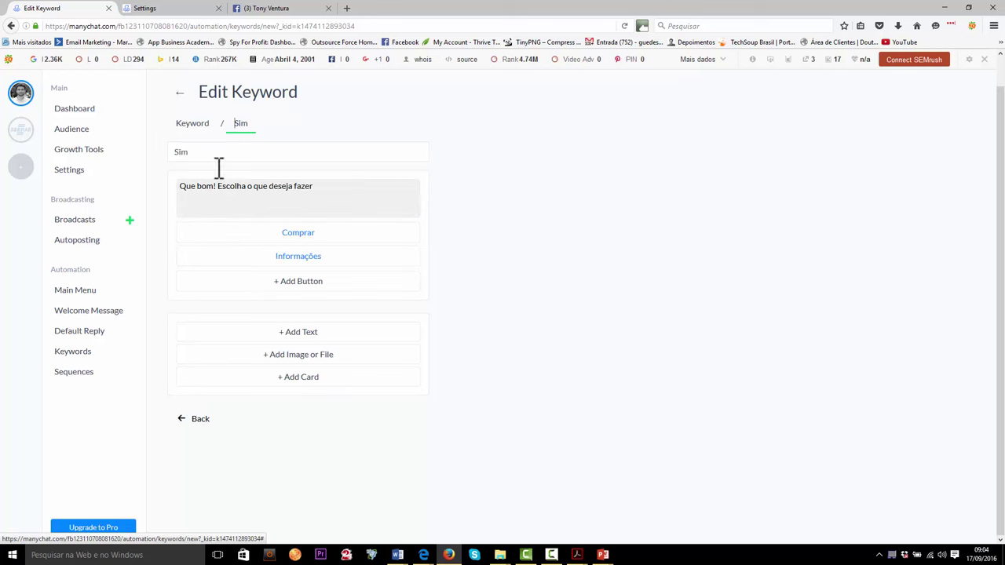
{"action": "left_click", "coordinate": [295, 238]}
{"action": "left_click", "coordinate": [533, 240]}
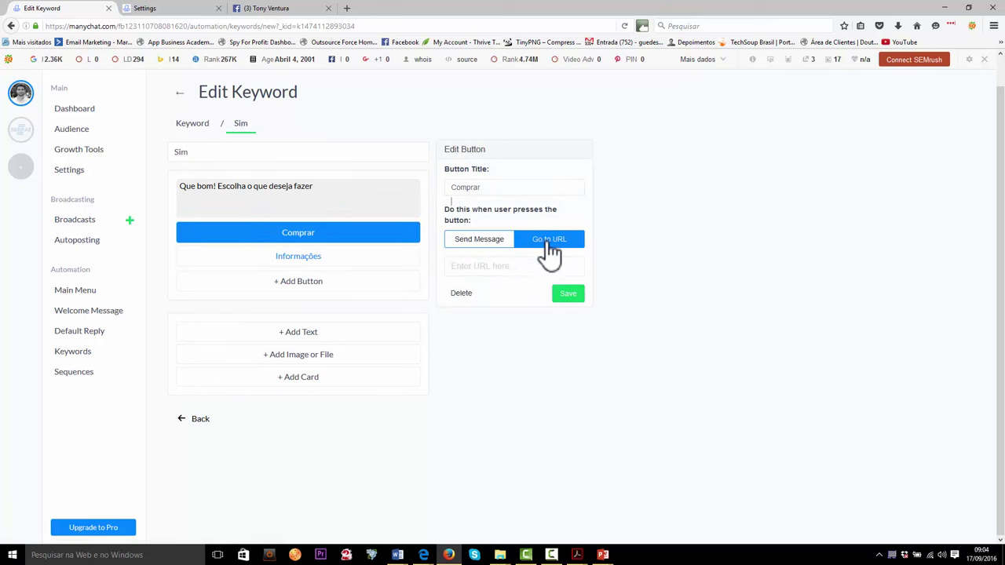
{"action": "left_click", "coordinate": [506, 268]}
{"action": "type", "text": "www.loja.com.br"}
{"action": "left_click", "coordinate": [566, 297]}
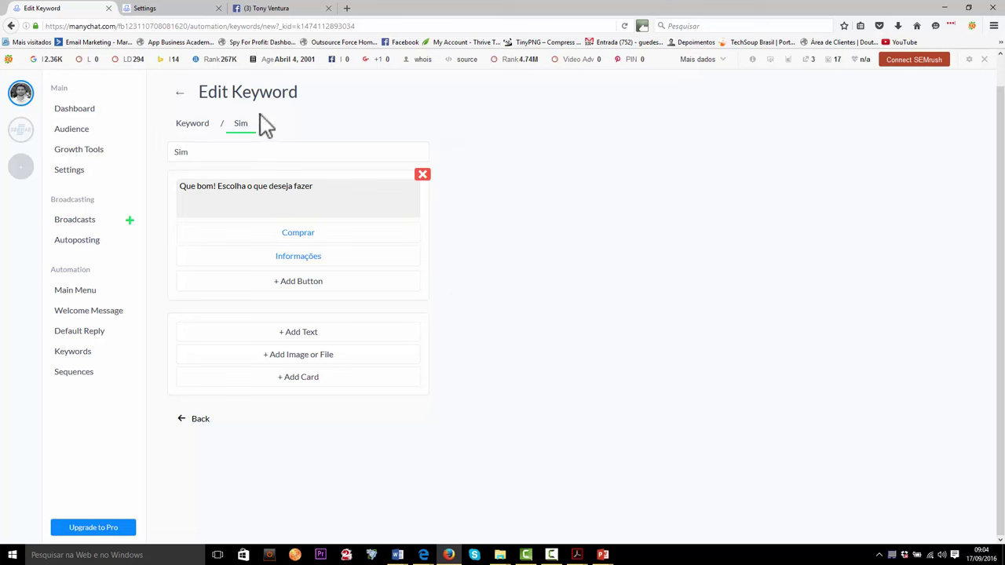
- Return from the "Sim" message to the main "bom dia" keyword reply and save the keyword
{"action": "left_click", "coordinate": [197, 131]}
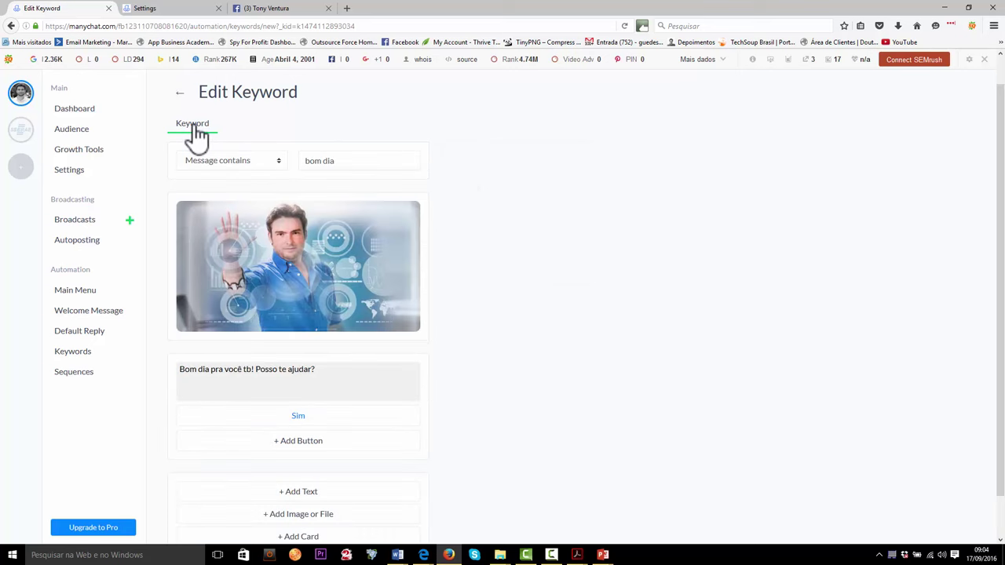
{"action": "mouse_move", "coordinate": [251, 283]}
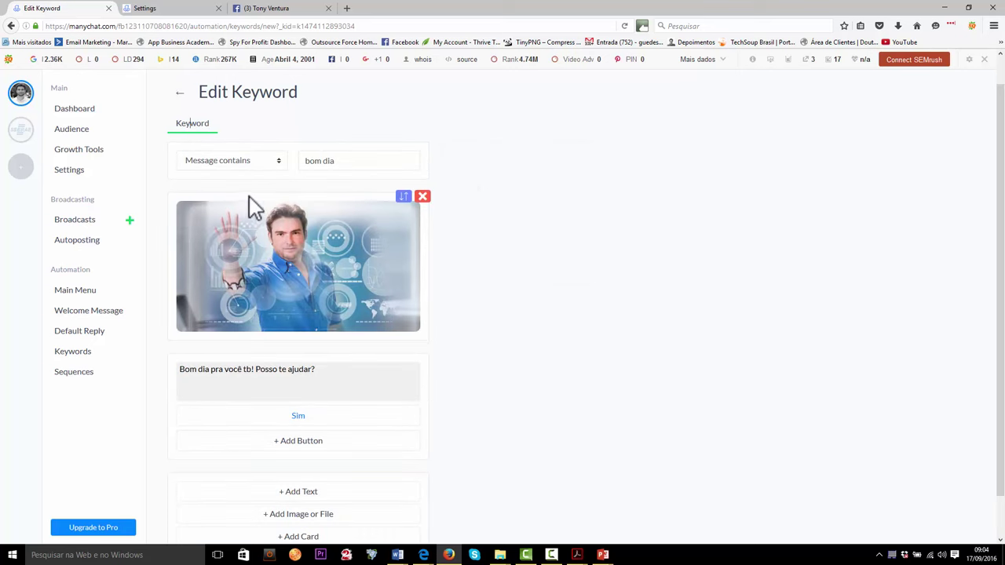
{"action": "scroll", "coordinate": [245, 220], "scroll_direction": "up", "scroll_amount": 1}
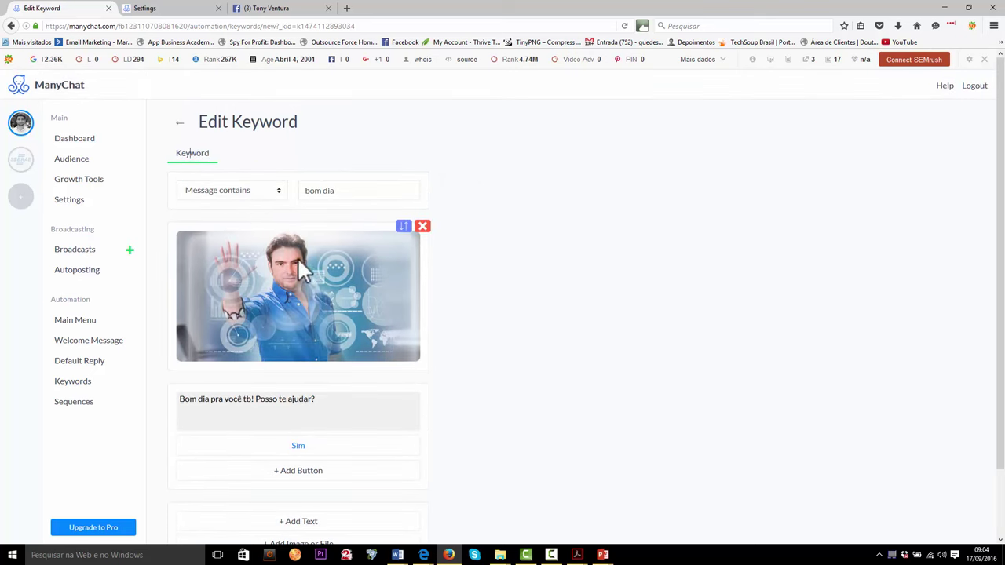
{"action": "scroll", "coordinate": [299, 262], "scroll_direction": "down", "scroll_amount": 2}
{"action": "left_click", "coordinate": [411, 535]}
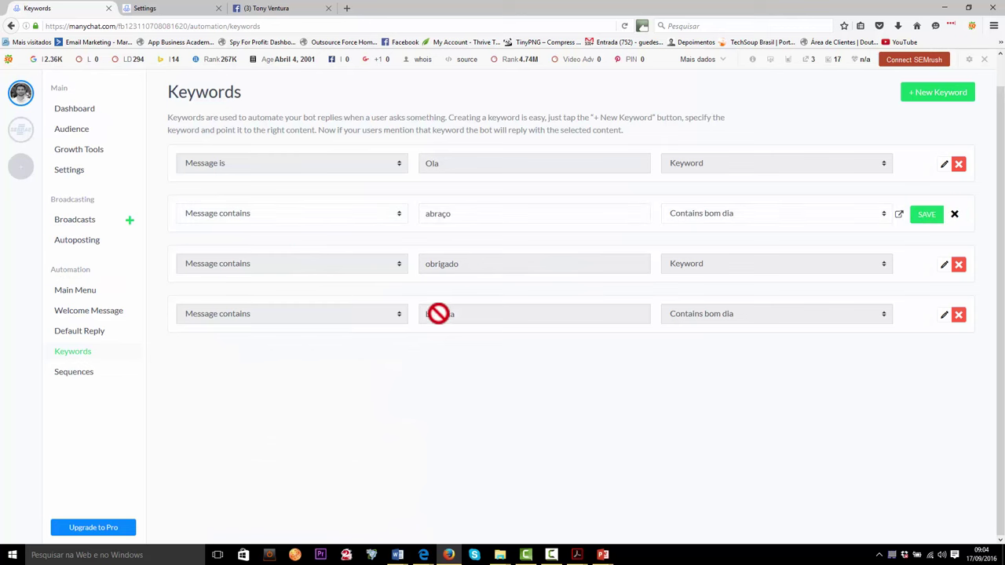
- Test the bot in the Facebook page's chat by sending "Ola muito bom dia" and choosing "Sim" and "Informações", and return to ManyChat
{"action": "left_click", "coordinate": [276, 17]}
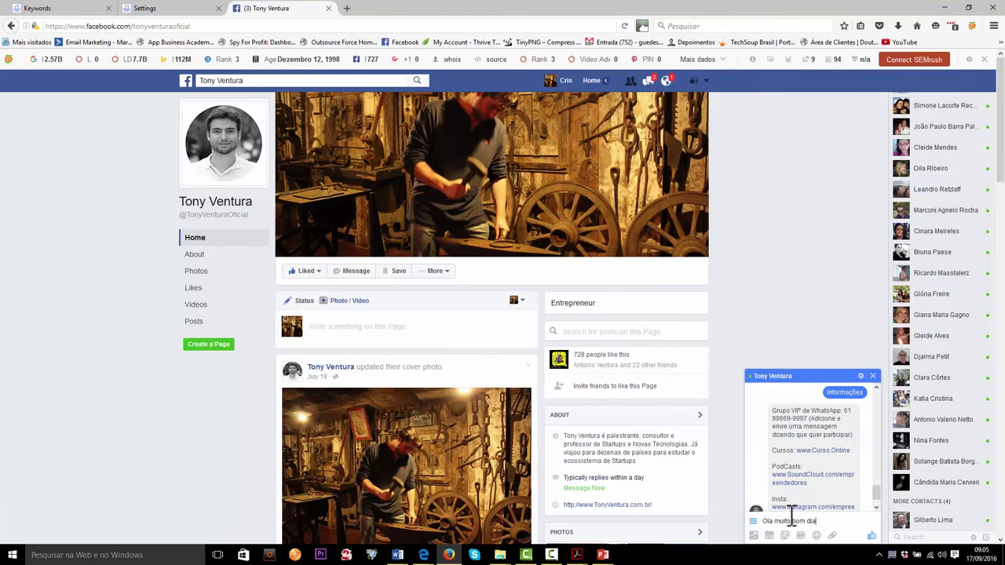
{"action": "key", "text": "Return"}
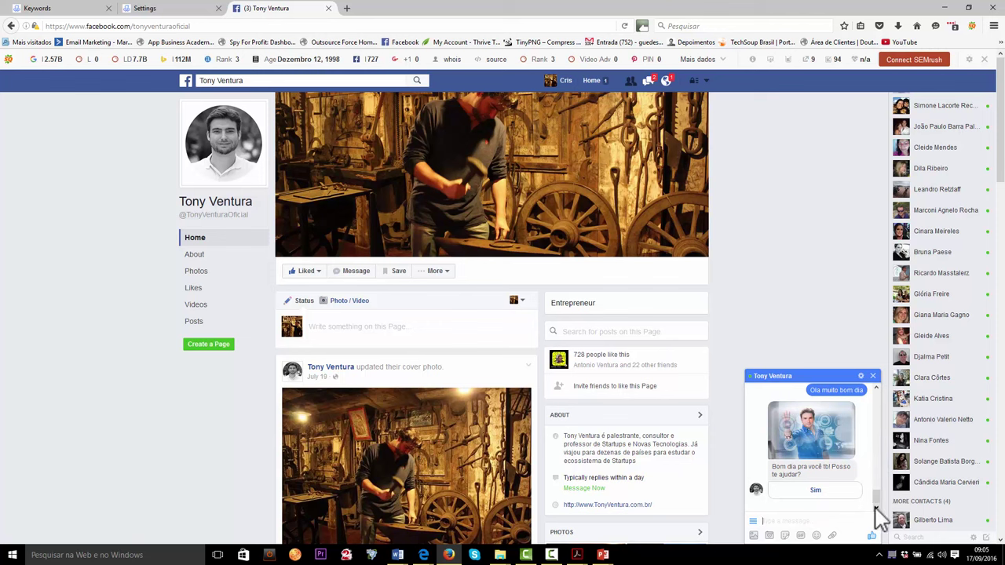
{"action": "left_click", "coordinate": [817, 493]}
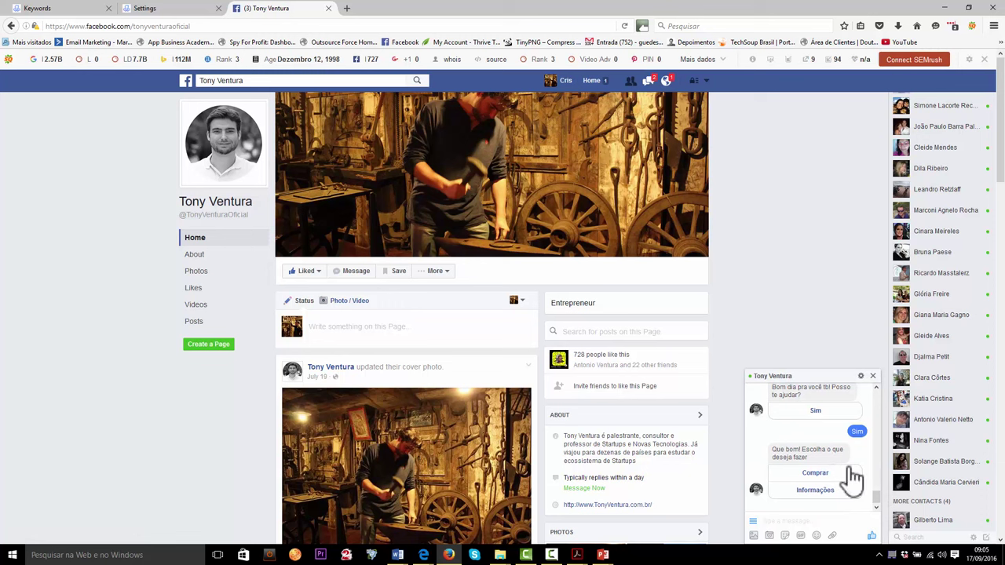
{"action": "left_click", "coordinate": [813, 497]}
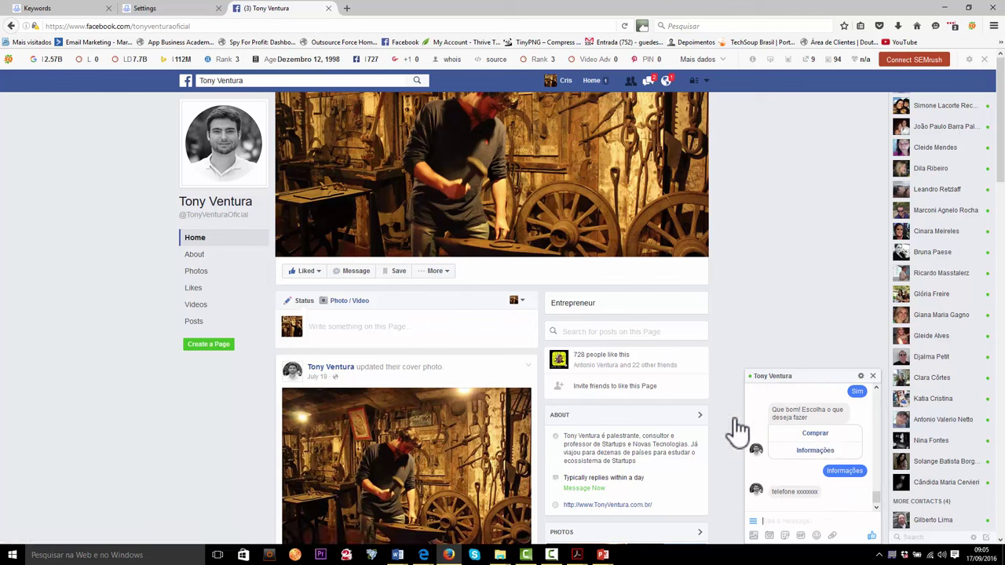
{"action": "left_click", "coordinate": [91, 13]}
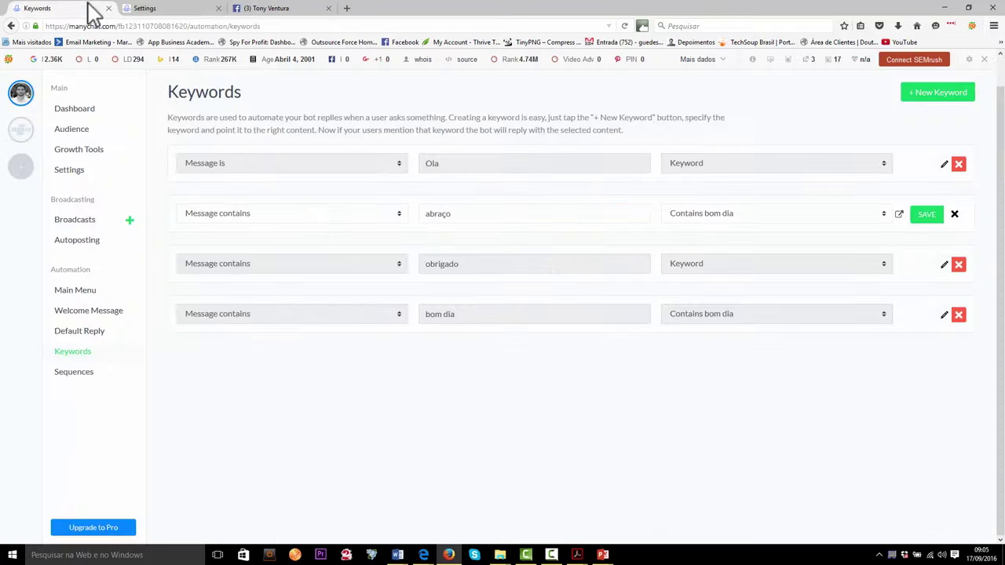